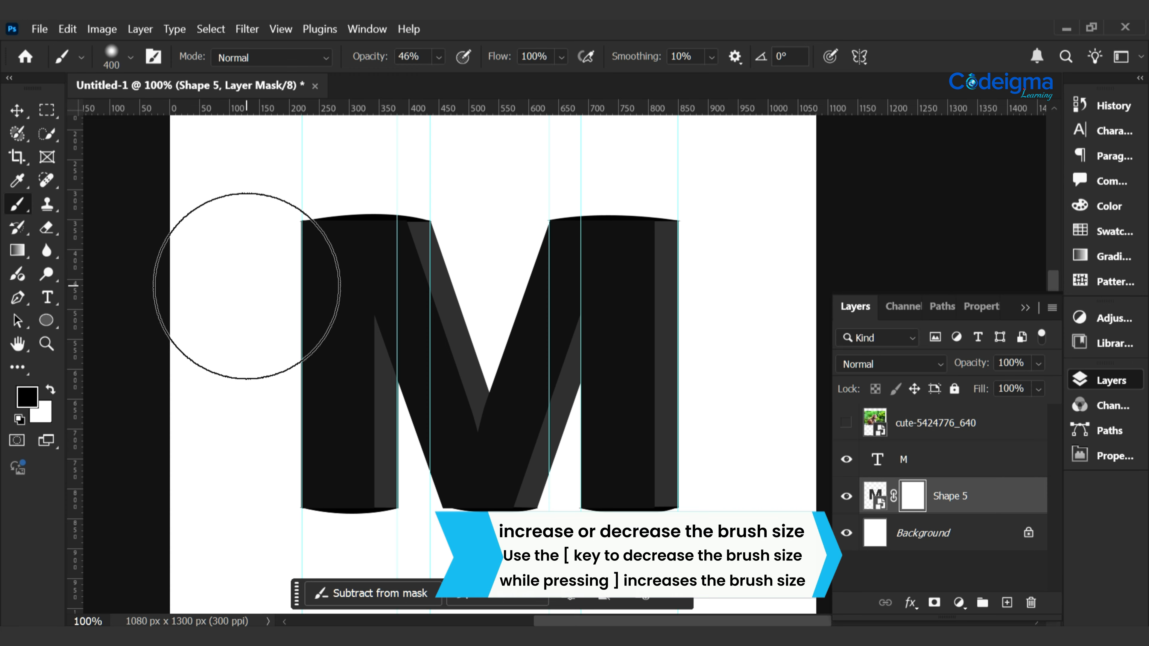
Step: Set the brush size to 9 and its opacity to 100% for detail work on the letter's edges
key(bracketleft)
key(bracketleft)
key(bracketleft)
key(bracketleft)
key(bracketleft)
key(bracketleft)
key(bracketleft)
key(bracketleft)
key(bracketleft)
key(bracketleft)
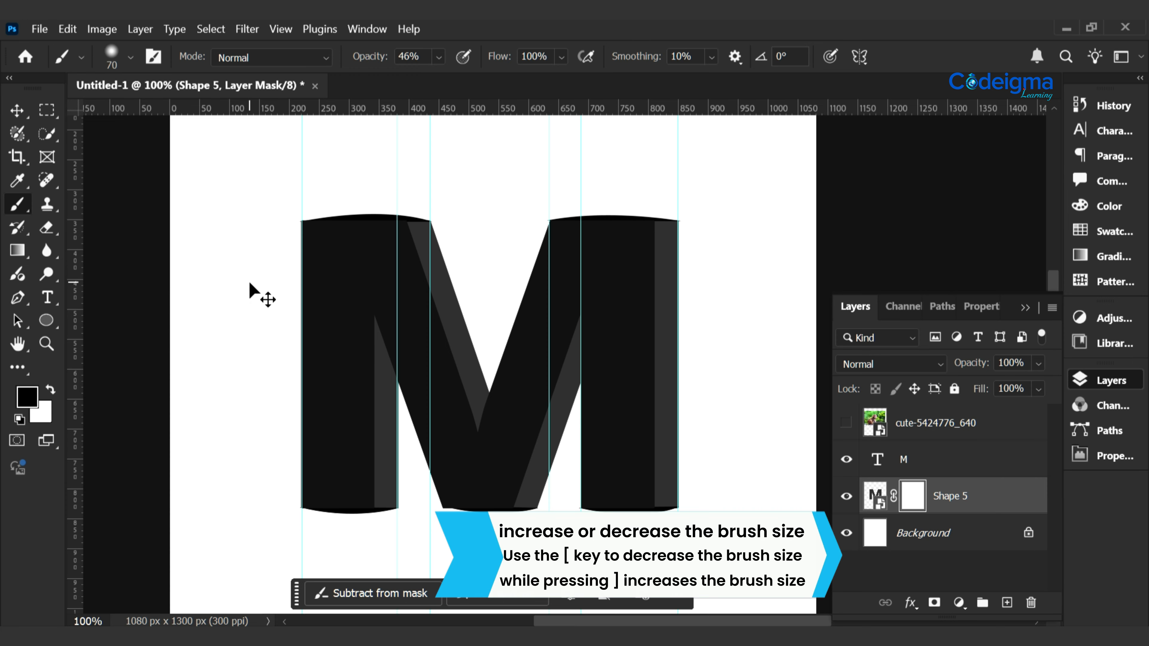
key(ctrl+plus)
key(ctrl+plus)
drag(632, 413, 368, 46)
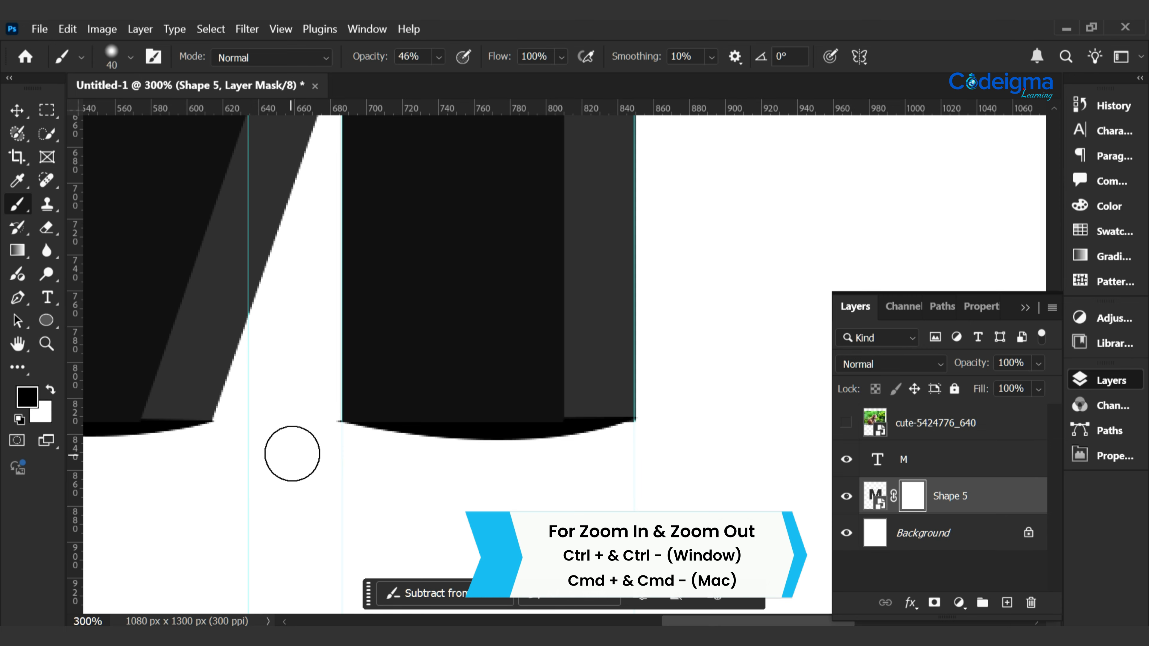
key(bracketleft)
key(bracketleft)
key(bracketleft)
key(bracketleft)
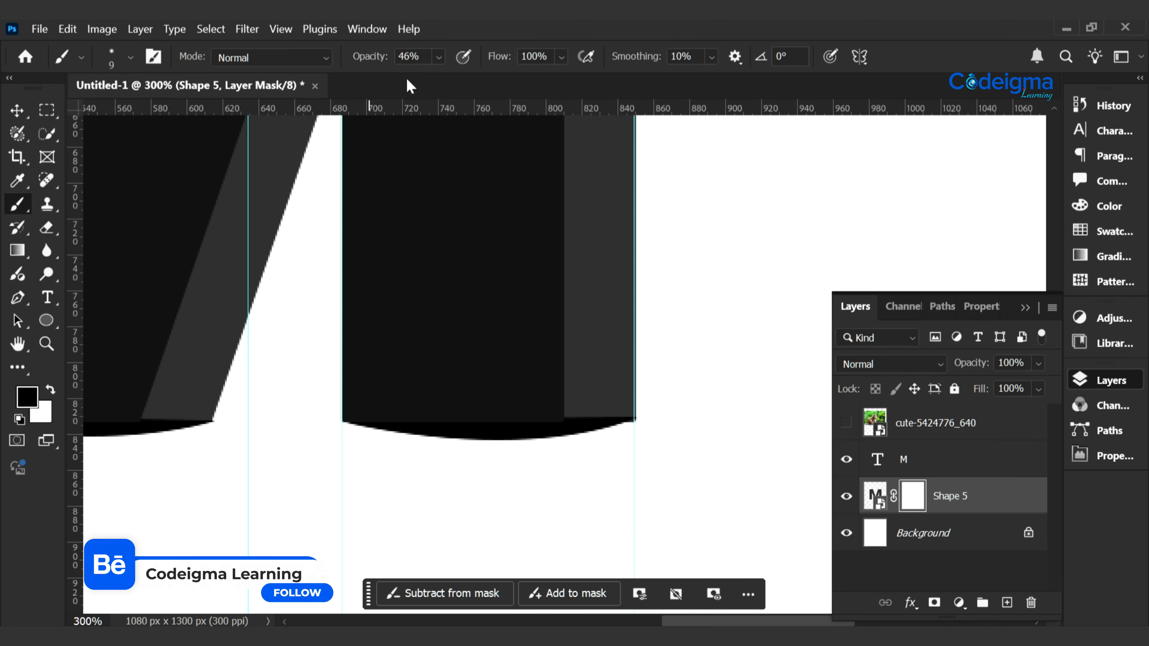
drag(438, 57, 565, 88)
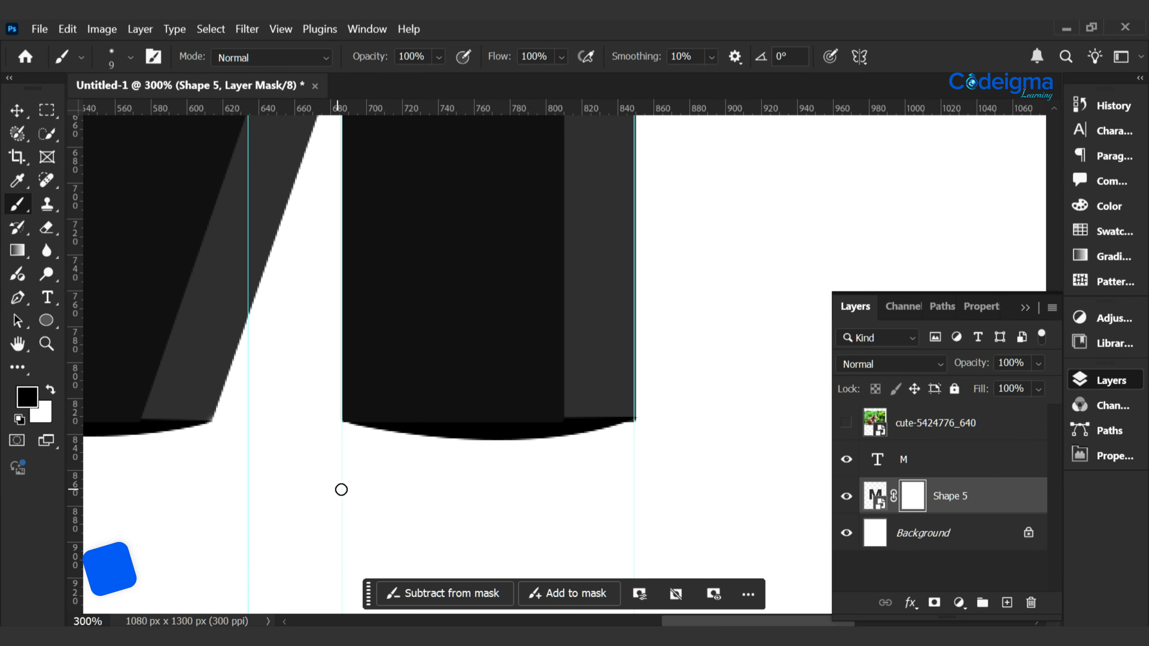
Step: Paint black on the Shape 5 layer mask to trim the stray edges at the M's lower and upper corners
mouse_move(341, 487)
mouse_down()
mouse_move(720, 419)
mouse_move(840, 459)
mouse_move(809, 466)
mouse_up()
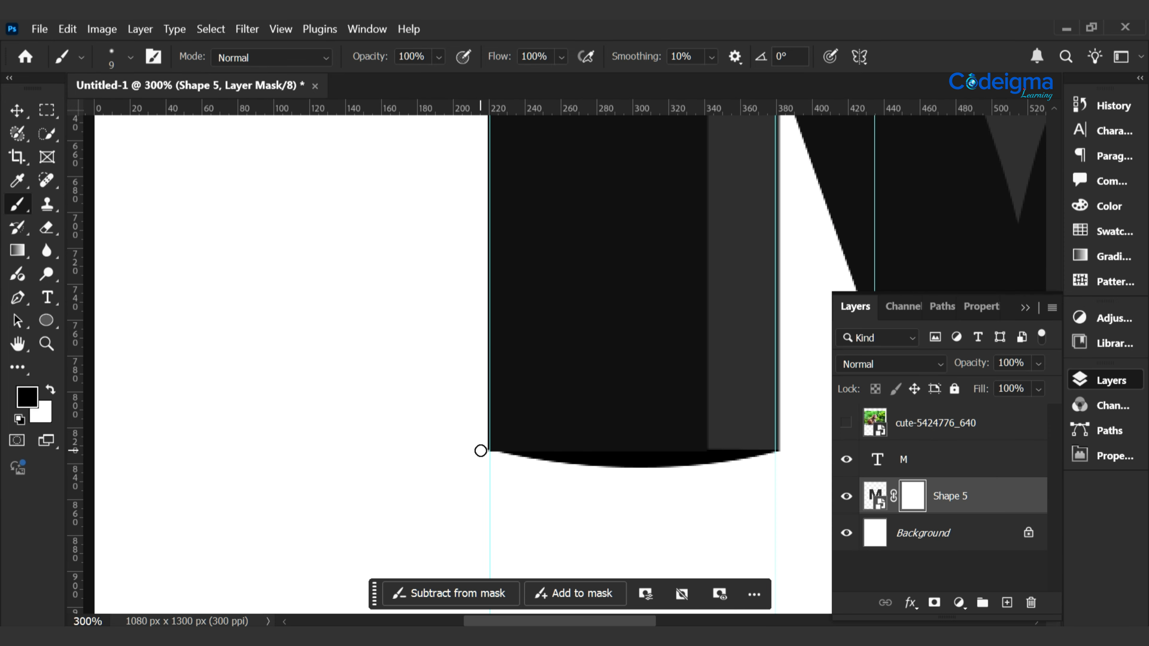
mouse_move(480, 451)
mouse_down()
mouse_move(543, 559)
mouse_move(595, 596)
mouse_move(595, 469)
mouse_move(498, 328)
mouse_move(488, 294)
mouse_up()
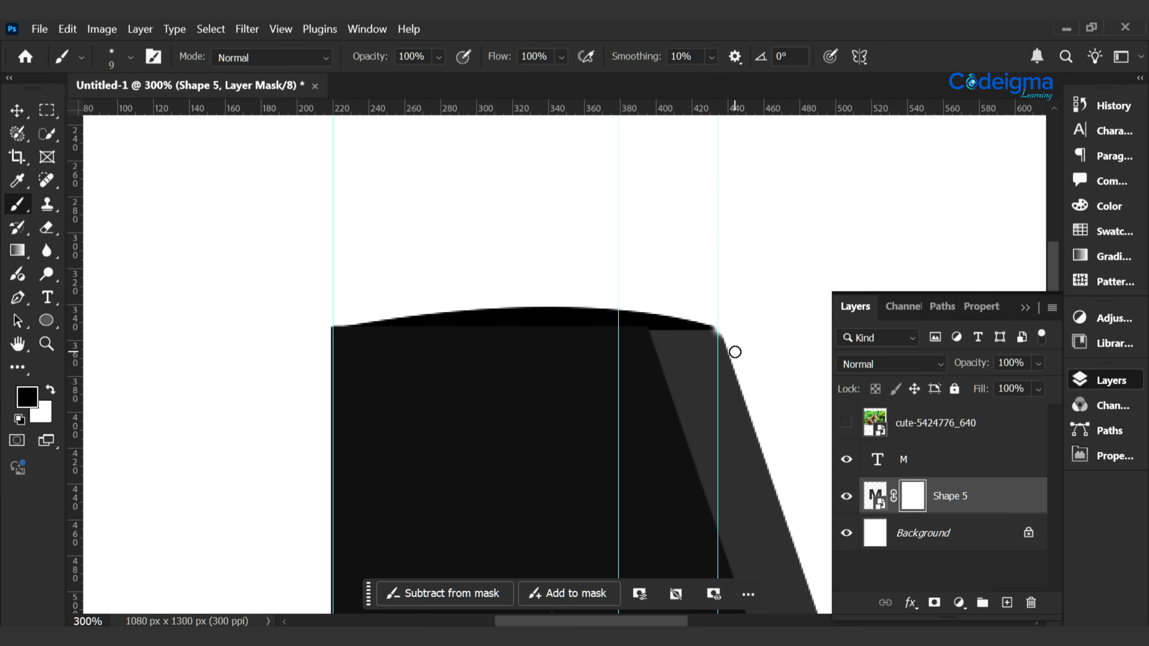
drag(796, 319, 186, 284)
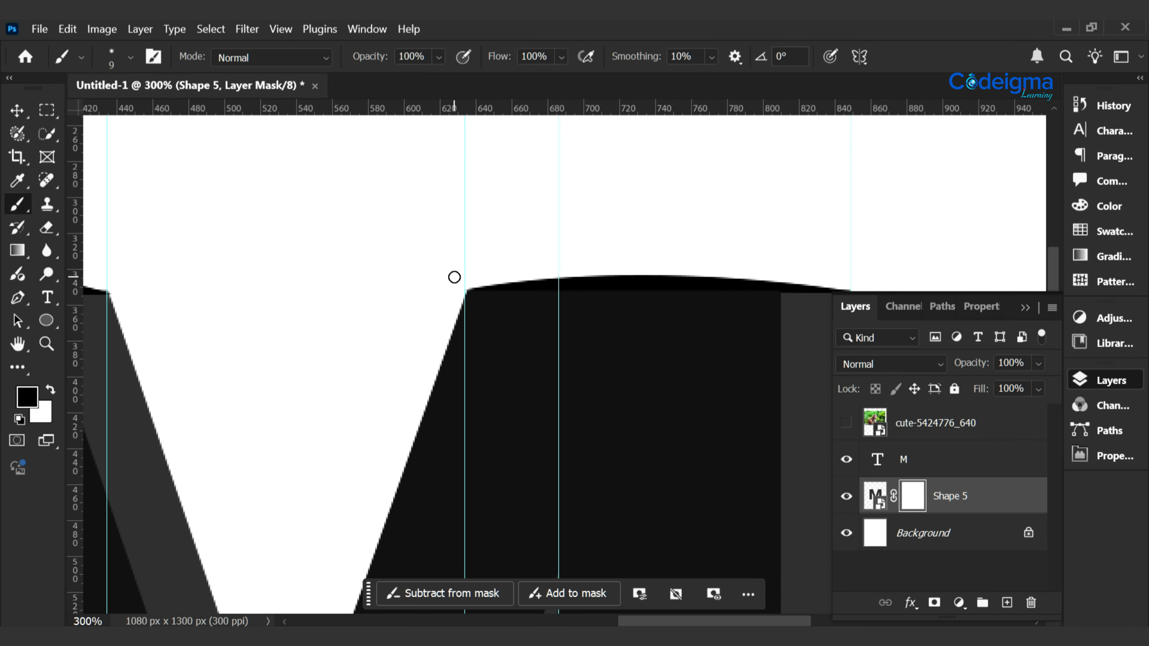
drag(455, 277, 129, 297)
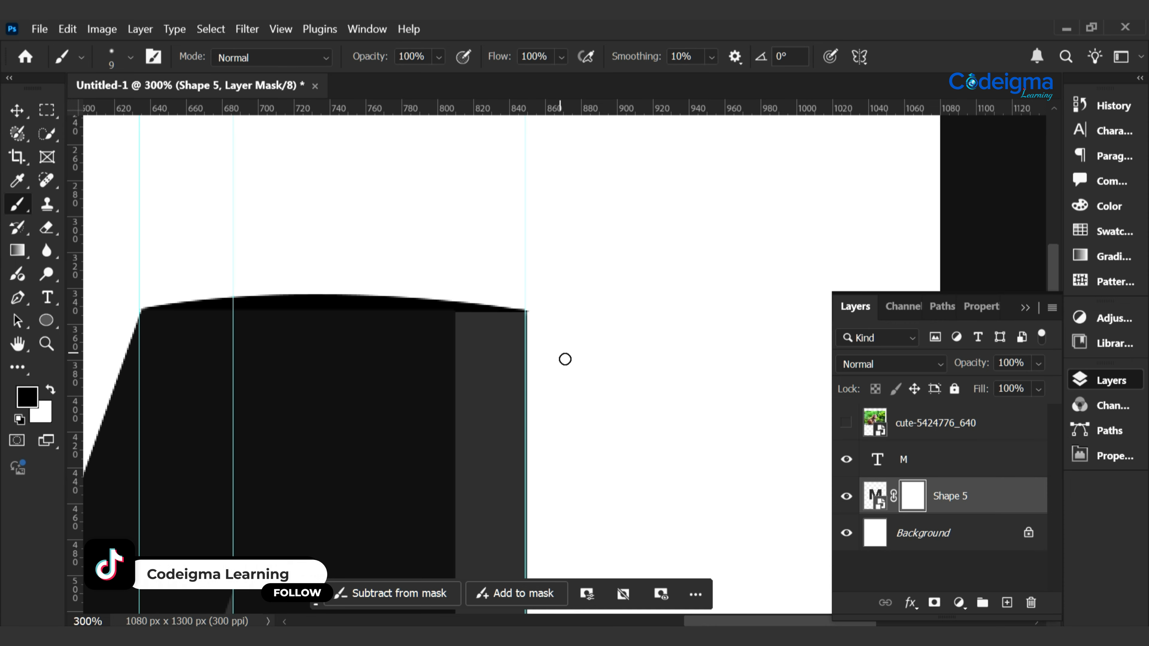
key(ctrl+0)
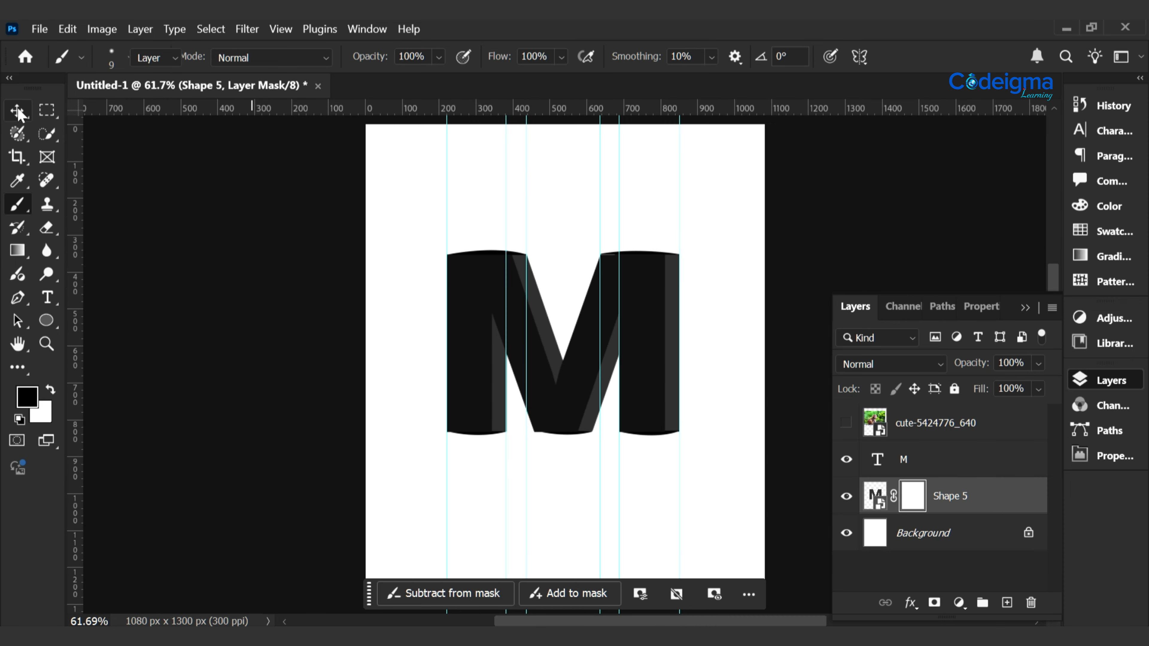
Step: Show the hidden cute-5424776_640 image layer and duplicate it
click(17, 111)
click(944, 461)
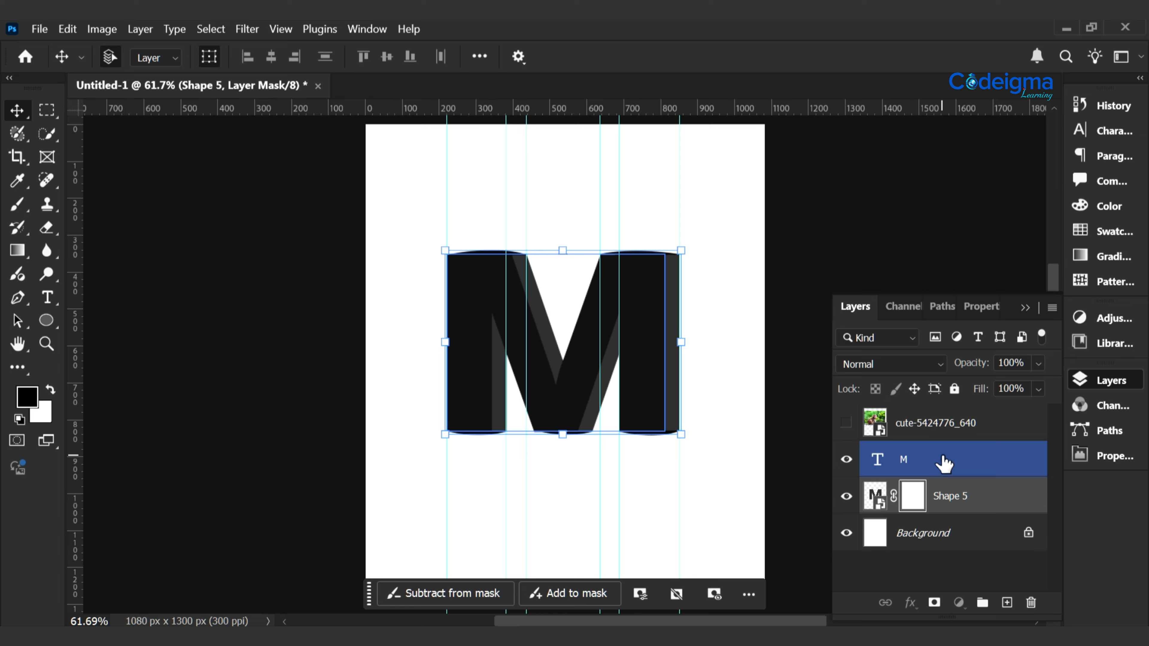
click(847, 424)
click(945, 441)
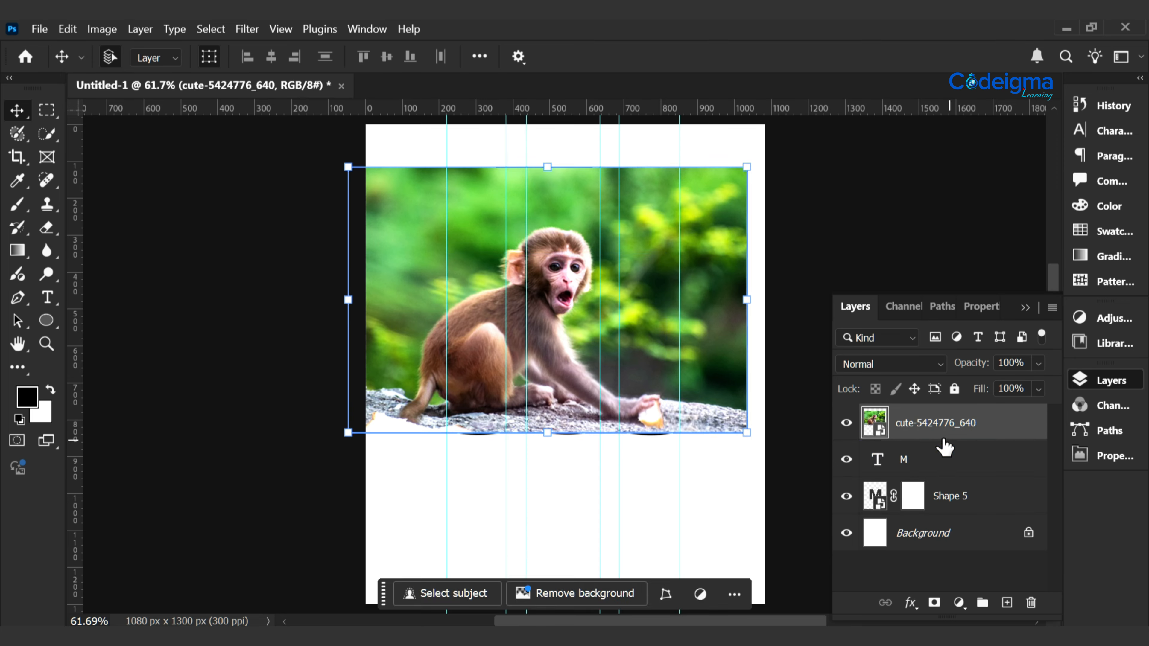
key(ctrl+j)
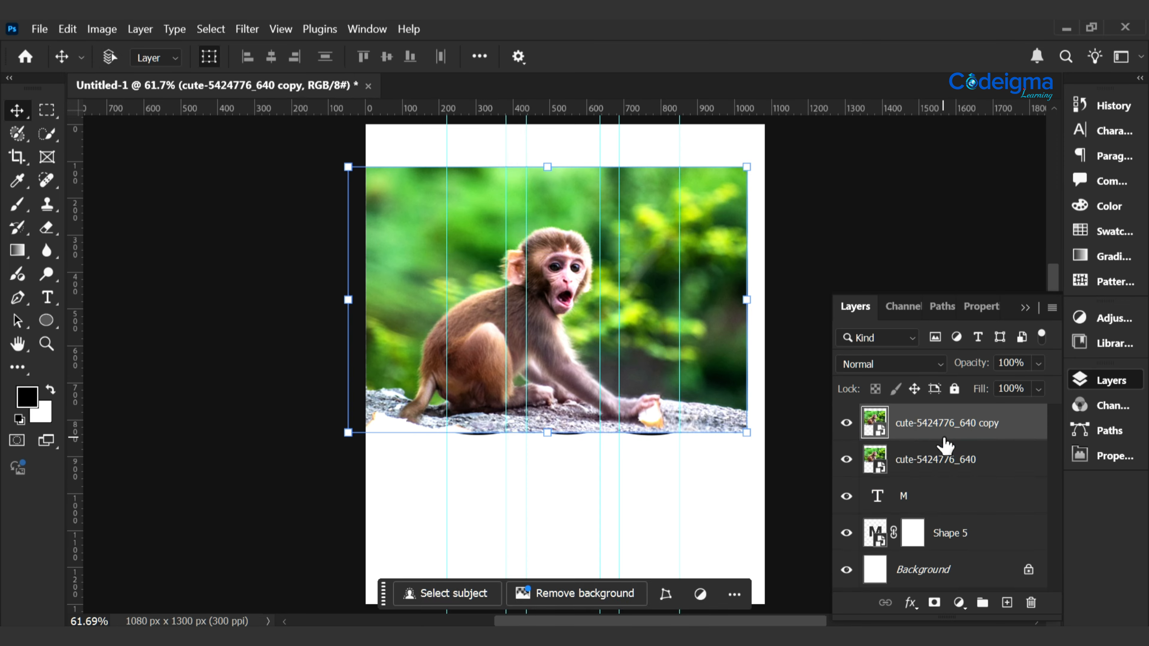
Step: Place the duplicated image directly above Shape 5 and clip it to that layer
drag(944, 444, 959, 523)
alt+click(944, 506)
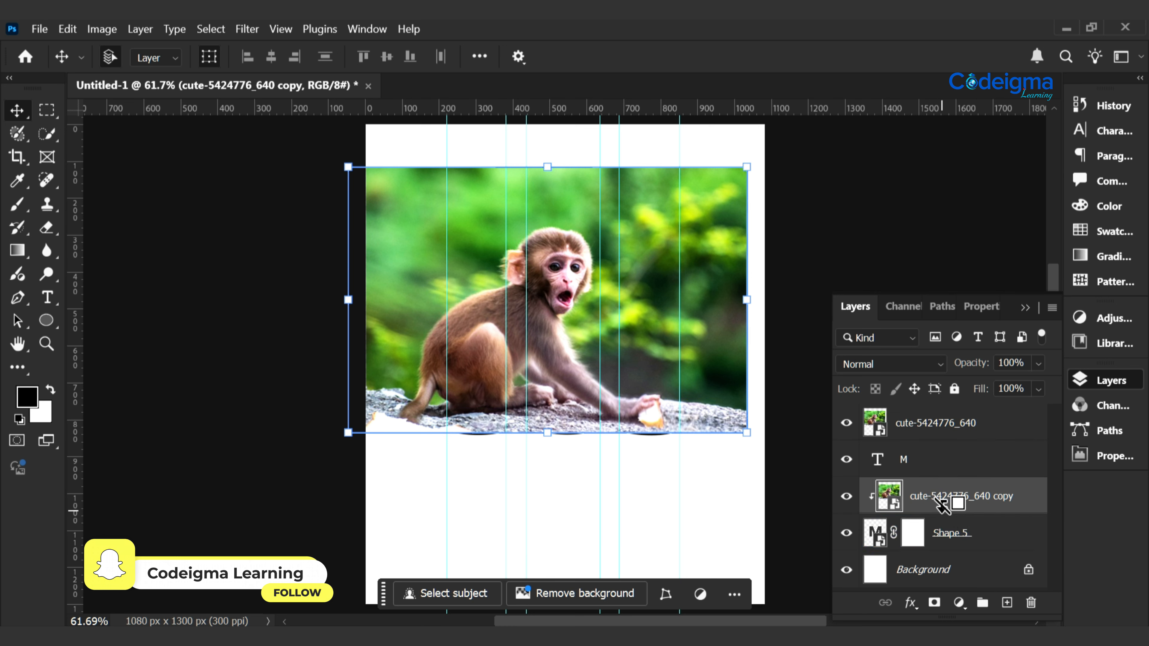
Step: Clip the original image to the M text layer and hide the copy clipped to Shape 5
click(942, 441)
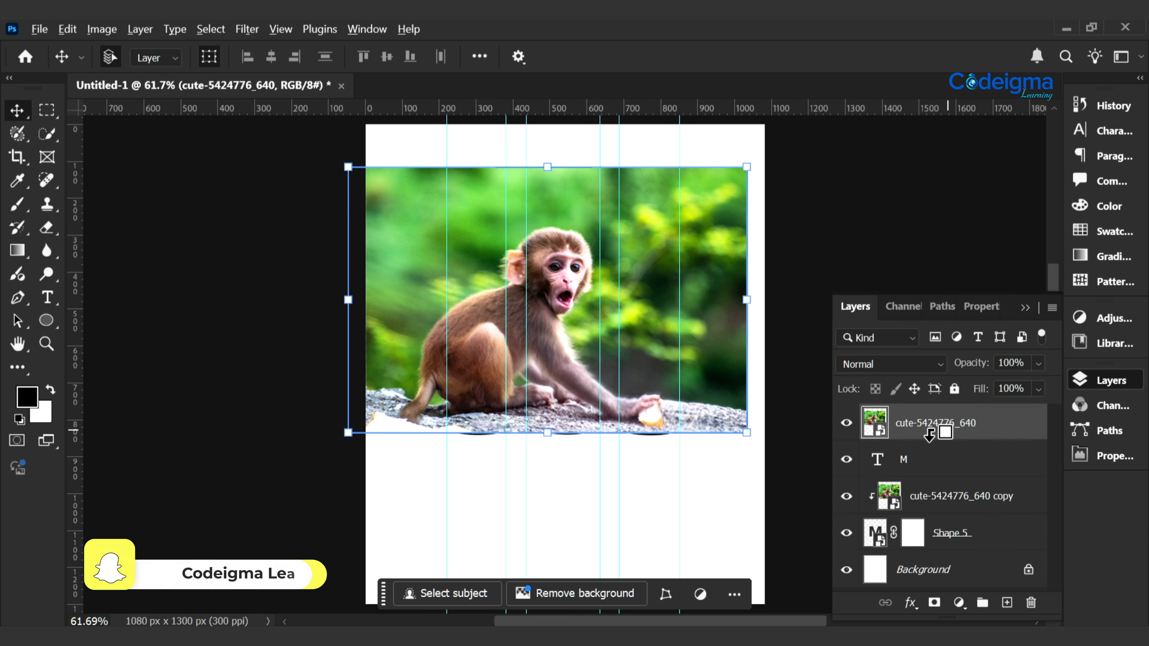
alt+click(942, 442)
click(887, 529)
click(861, 500)
click(846, 498)
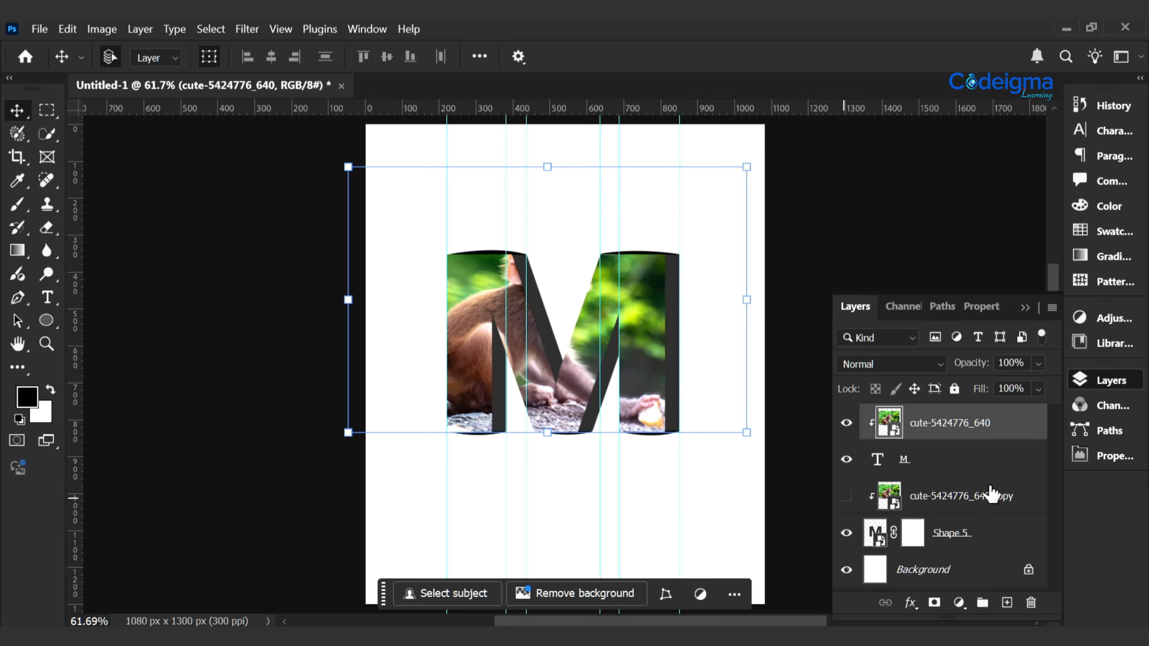
Step: Duplicate the image clipped to the M and mask the unclipped copy to just the monkey
key(ctrl+j)
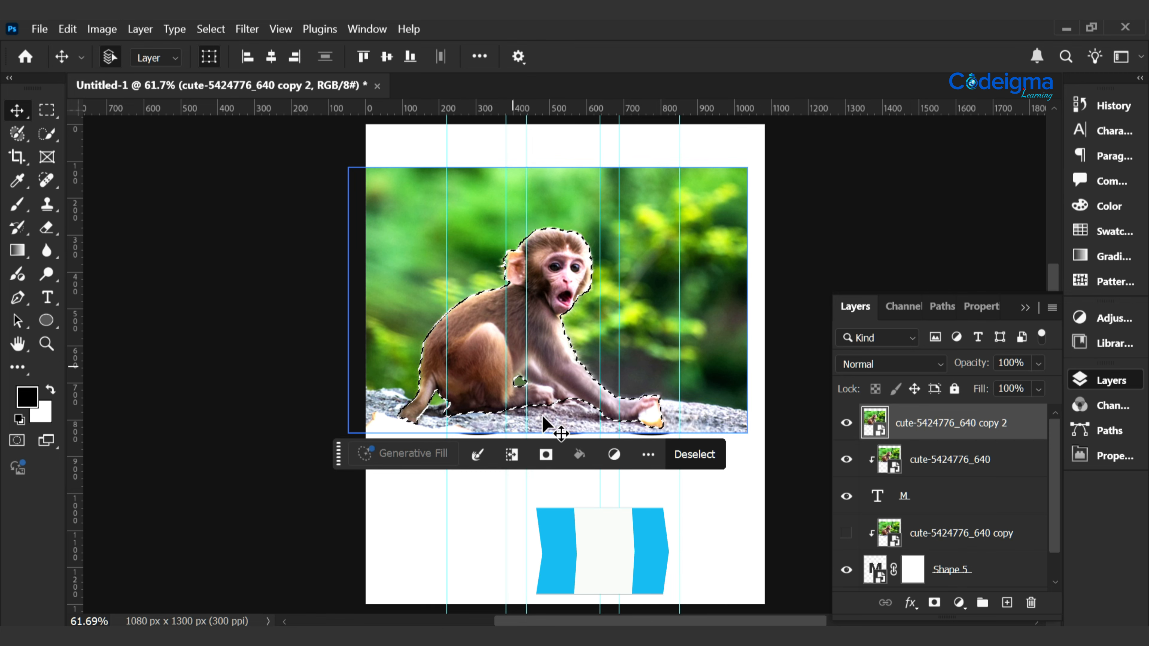
click(934, 604)
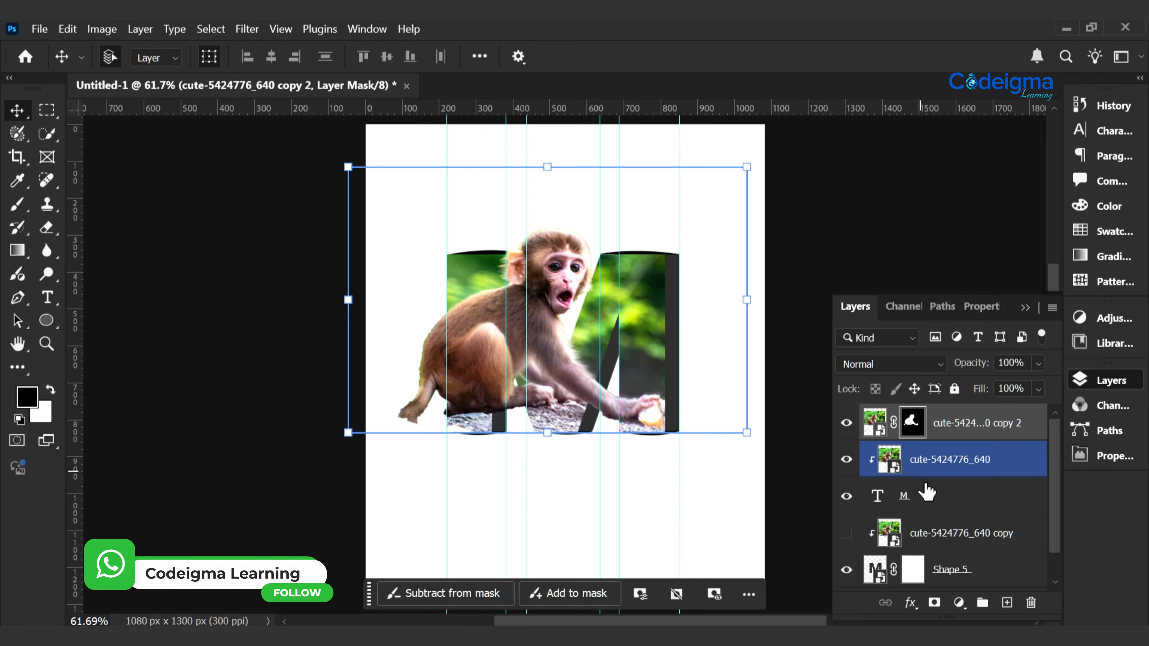
Step: Clear all guides from the canvas
click(280, 31)
mouse_move(421, 472)
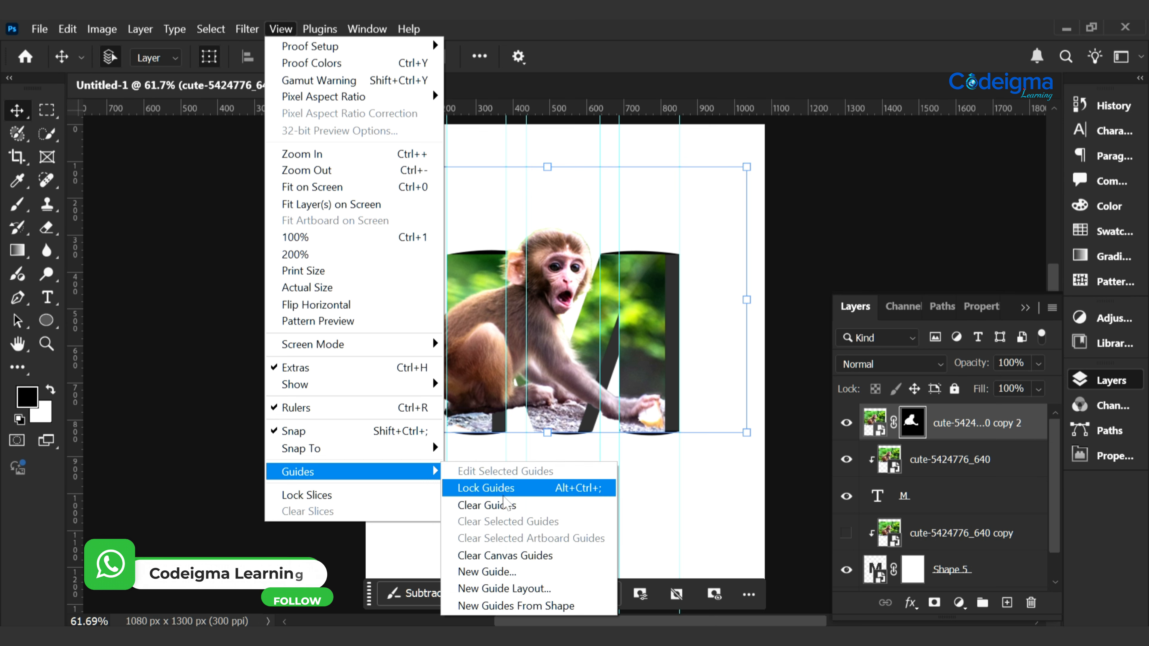
click(506, 504)
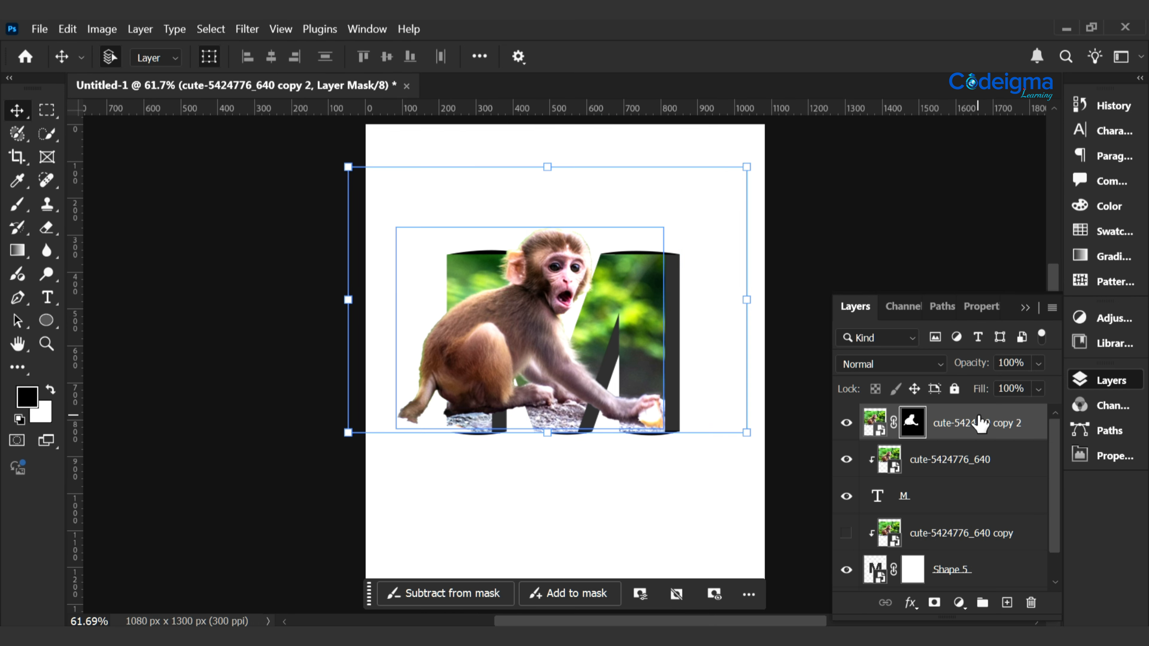
Step: Select the pixels of the M text layer and invert the selection
click(880, 498)
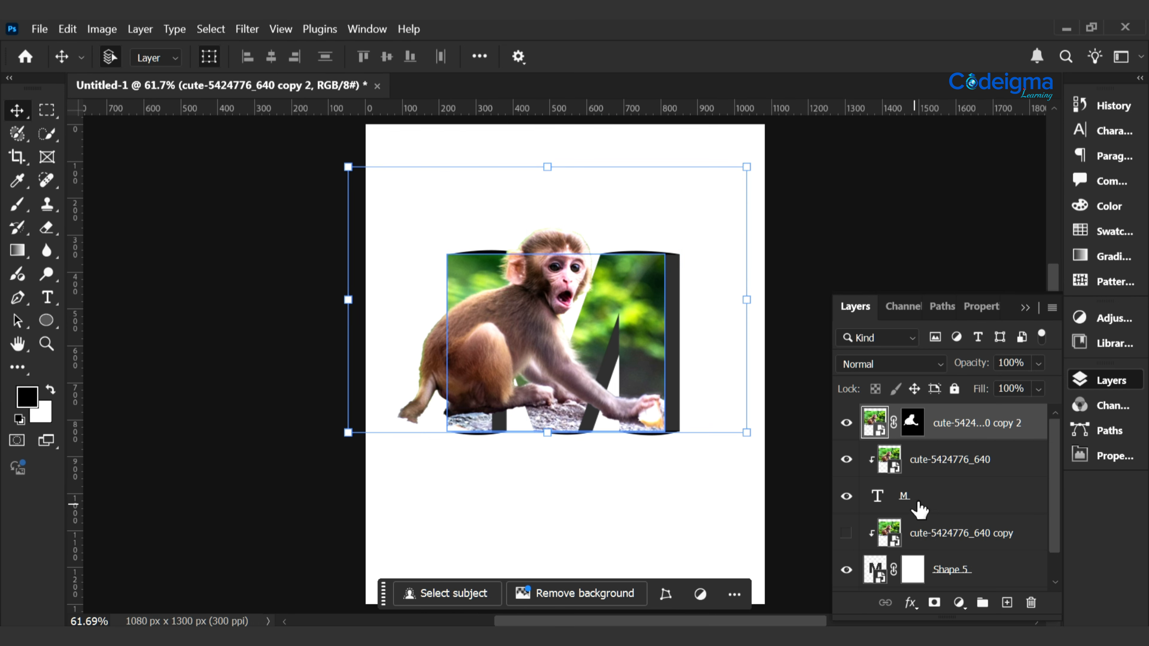
right_click(879, 498)
click(923, 289)
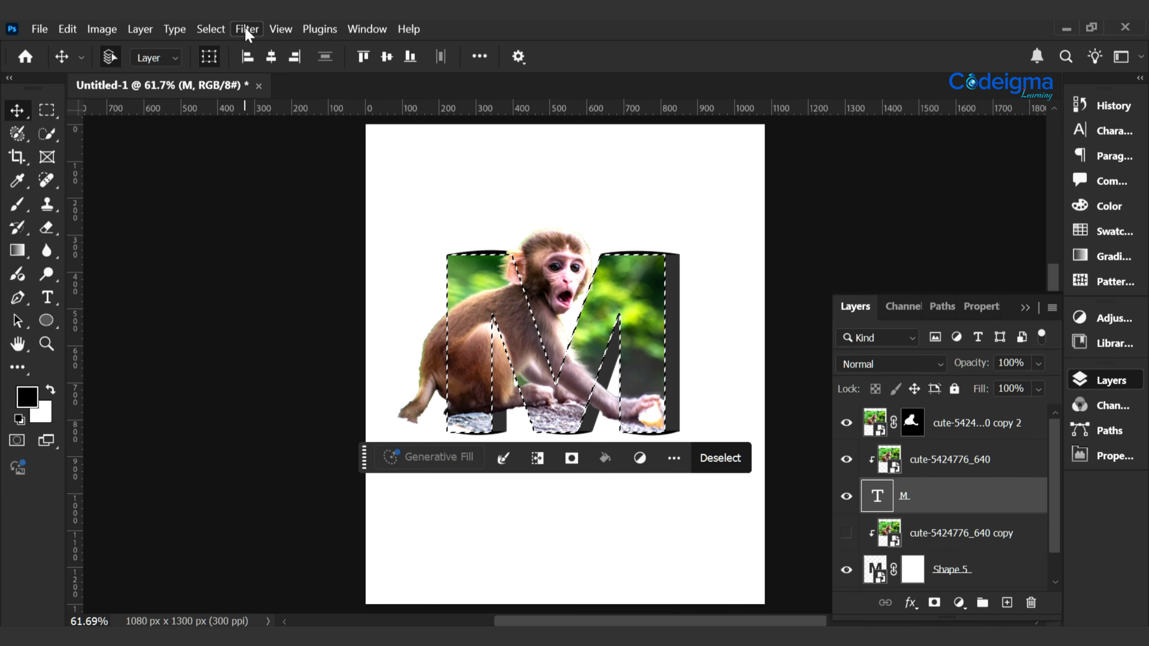
click(210, 28)
click(231, 97)
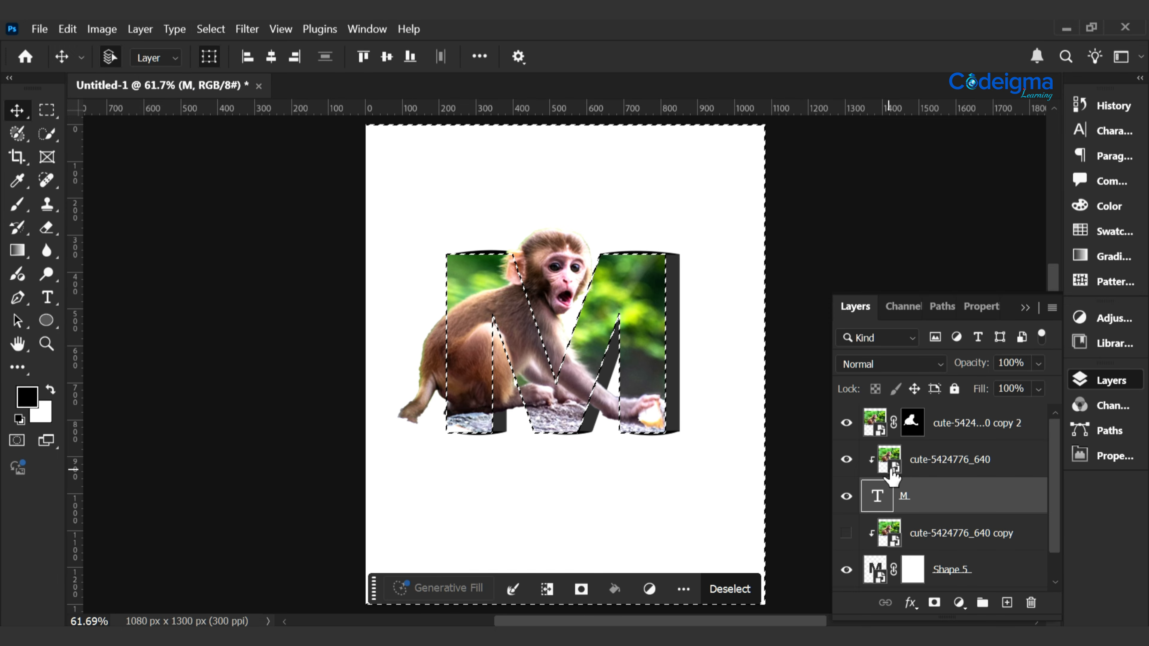
Step: Paint black at brush size 125 on the top image's mask to hide the monkey's arm, legs, back and tail outside the M, then deselect
click(913, 422)
key(b)
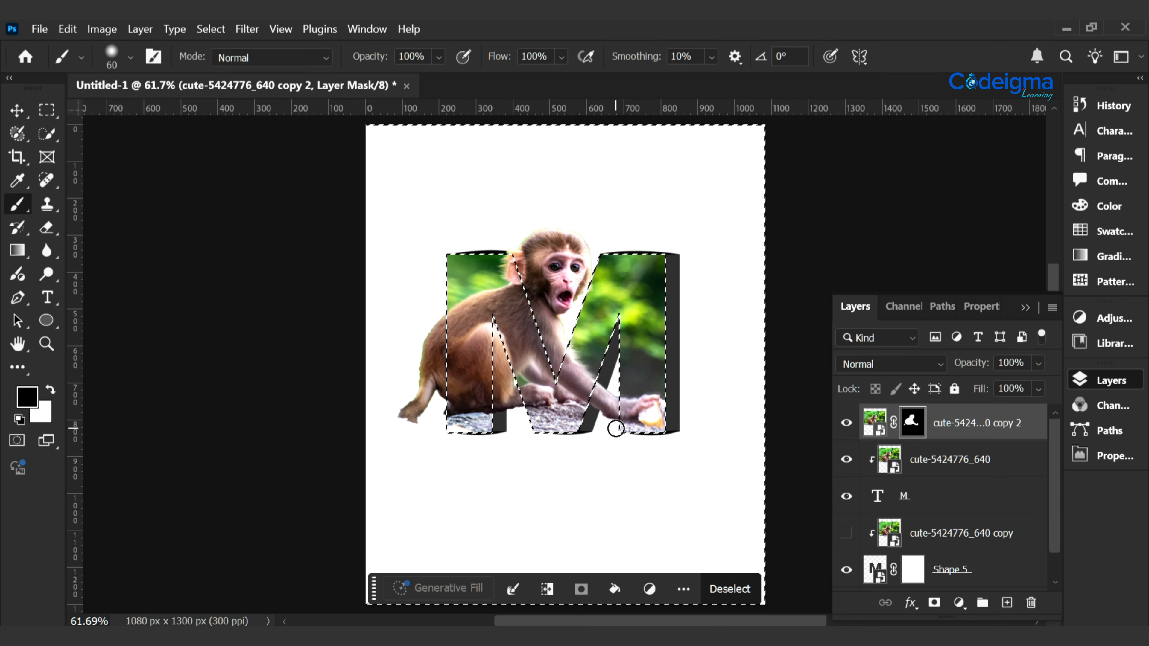
key(bracketright)
key(bracketright)
key(bracketright)
key(bracketright)
key(bracketright)
key(bracketright)
key(bracketright)
key(bracketright)
key(bracketright)
drag(623, 349, 607, 427)
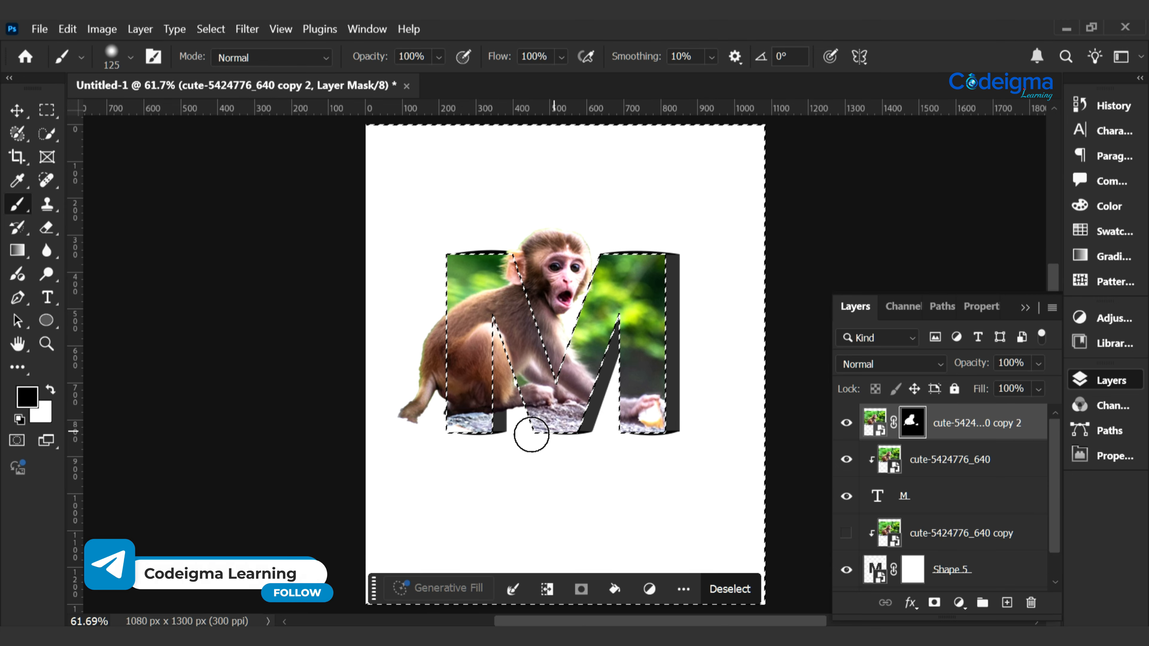
mouse_move(531, 434)
mouse_down()
mouse_move(463, 277)
mouse_move(484, 344)
mouse_move(499, 279)
mouse_move(549, 408)
mouse_up()
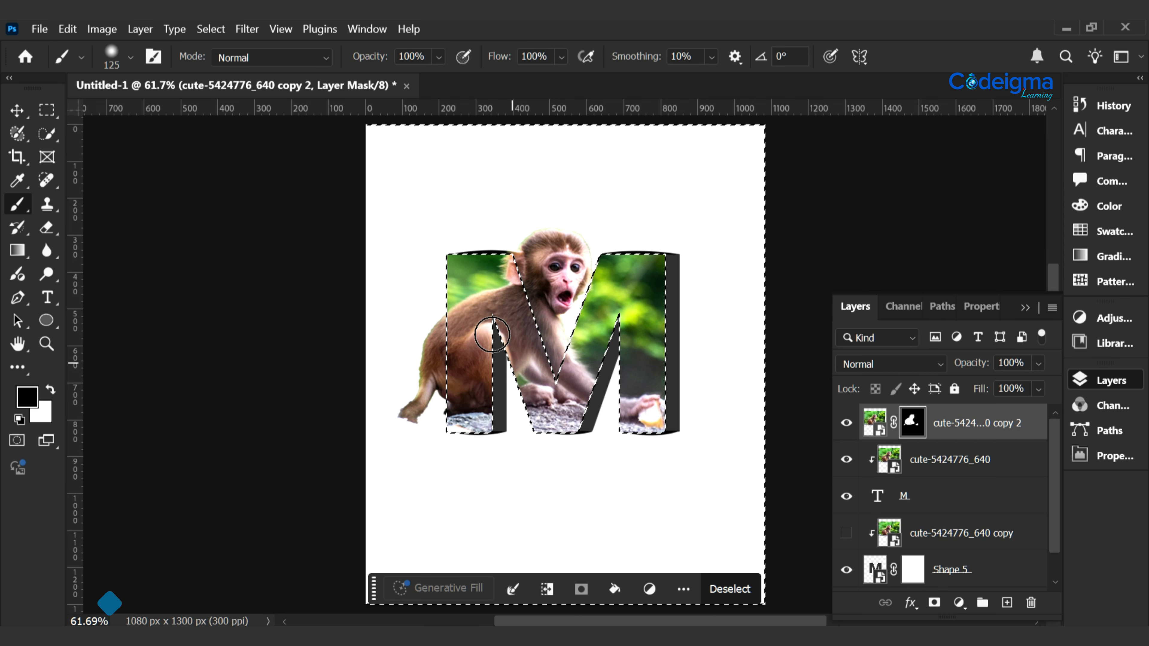
drag(382, 441, 457, 387)
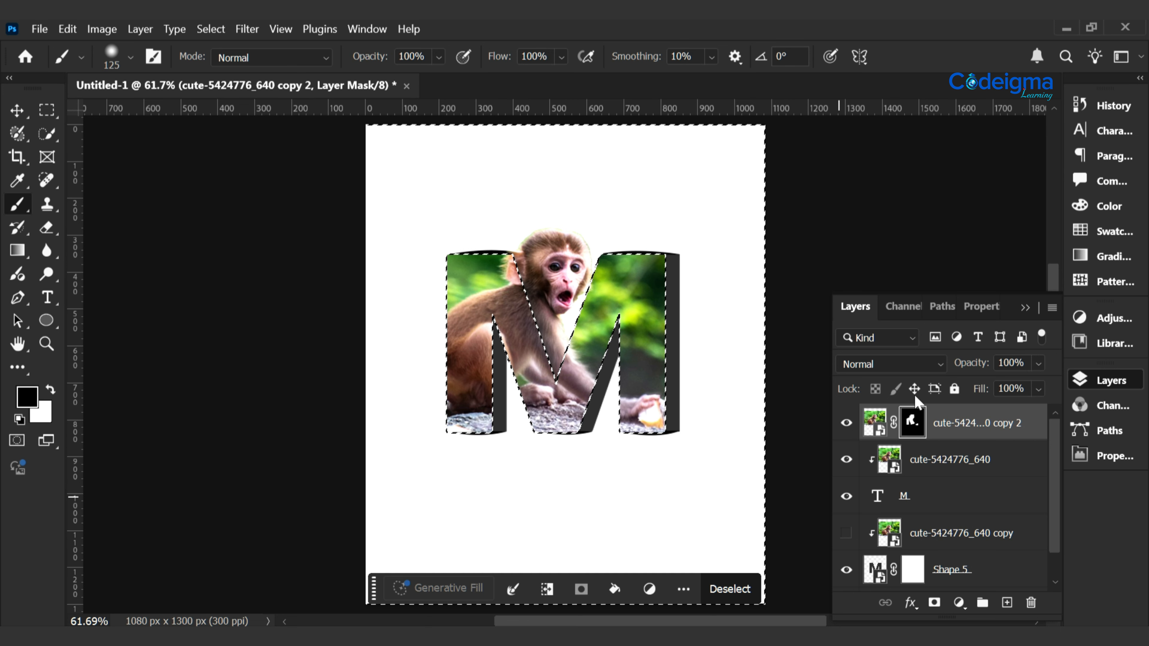
key(ctrl+d)
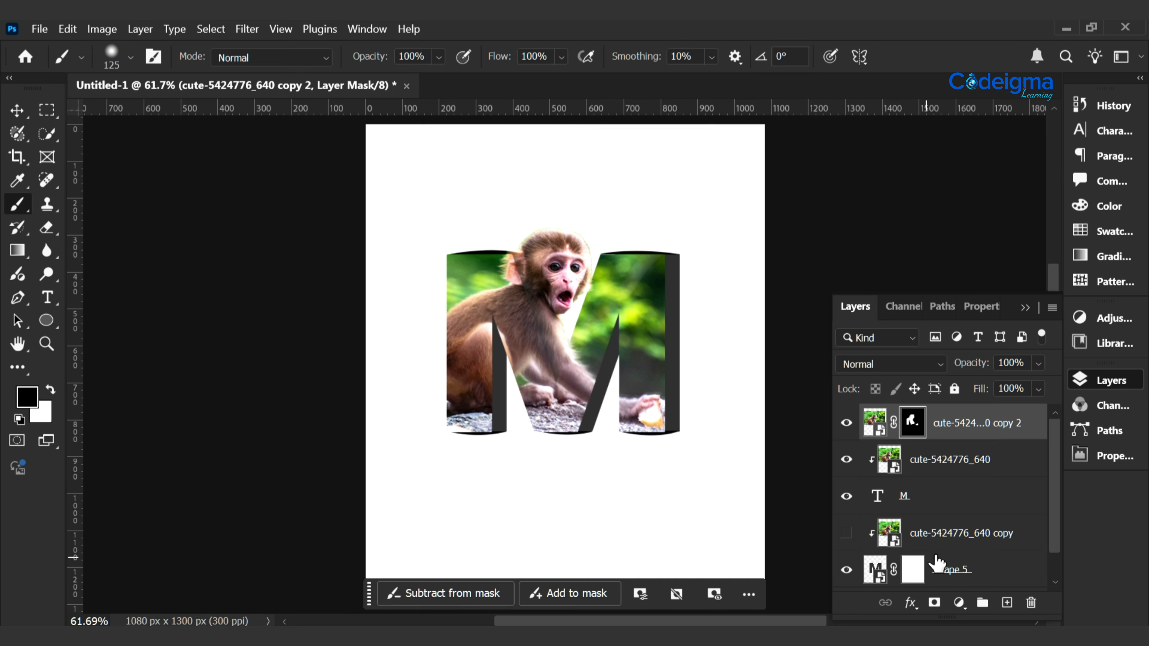
Step: Show and select the image copy clipped to Shape 5
click(846, 535)
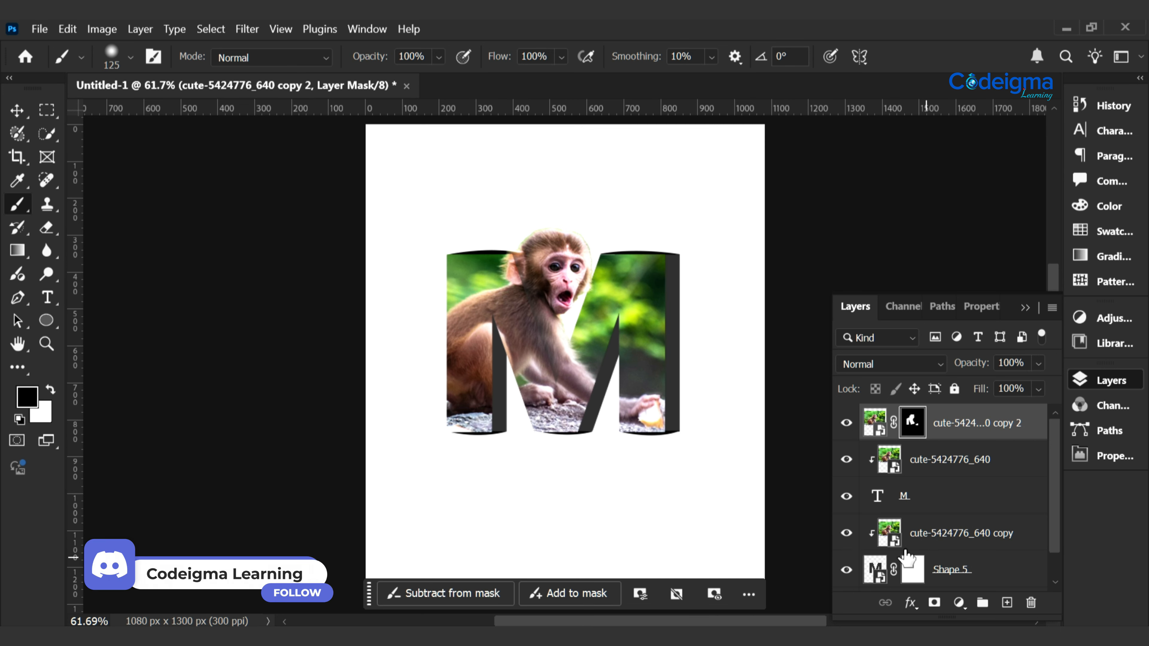
click(1003, 545)
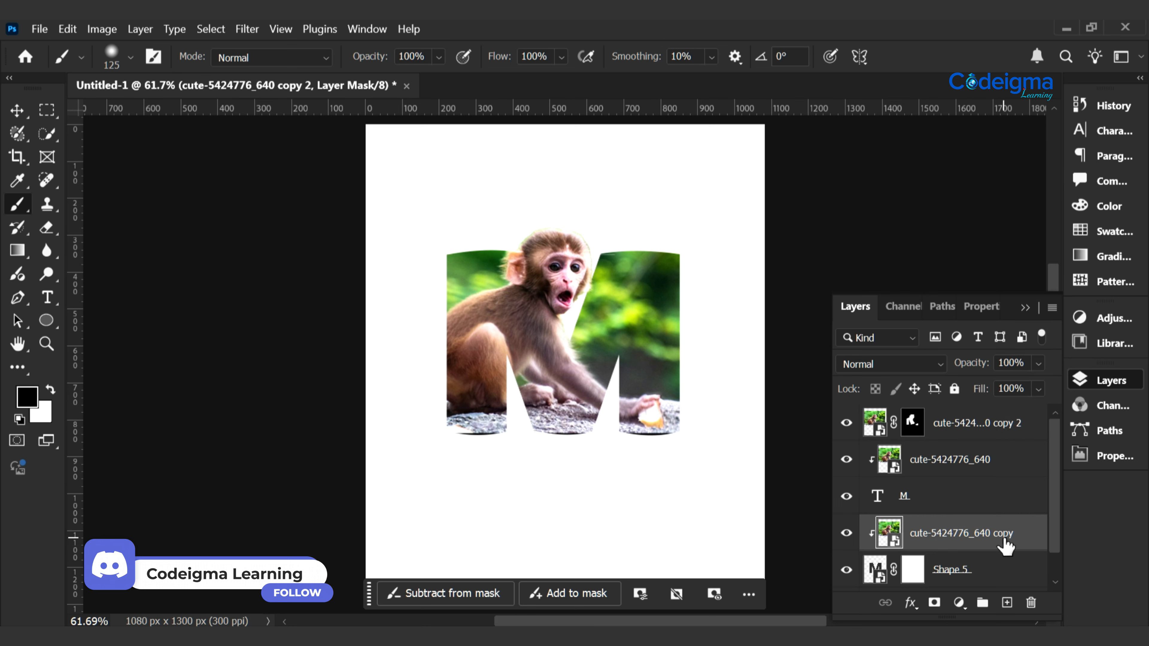
key(ctrl+t)
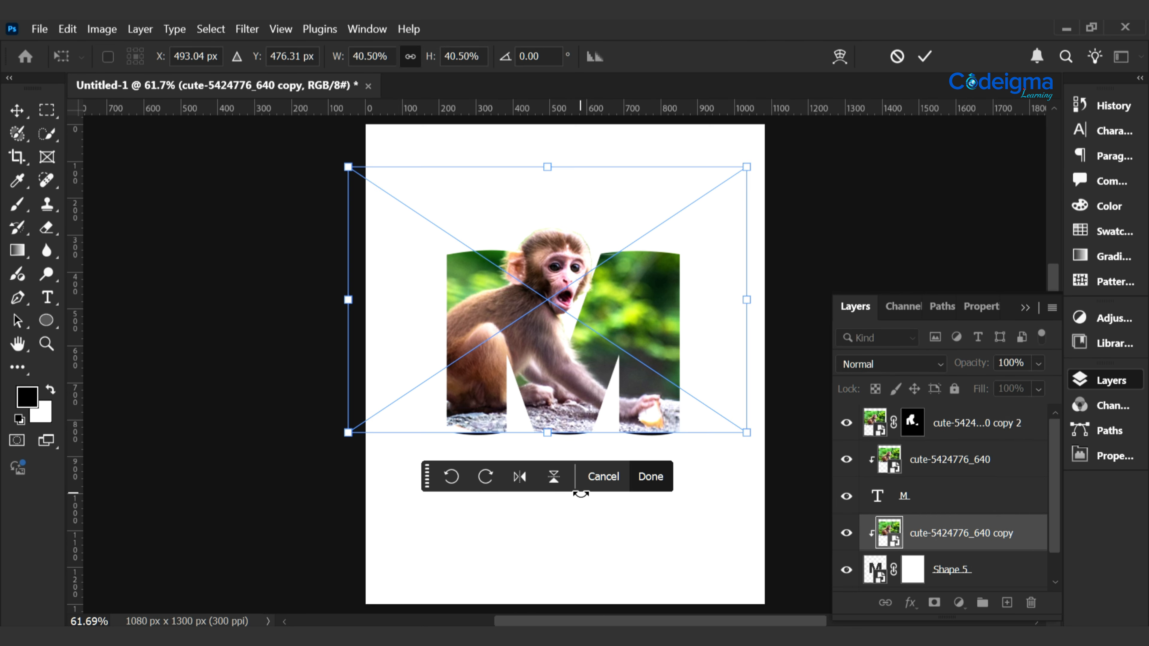
drag(580, 495, 582, 498)
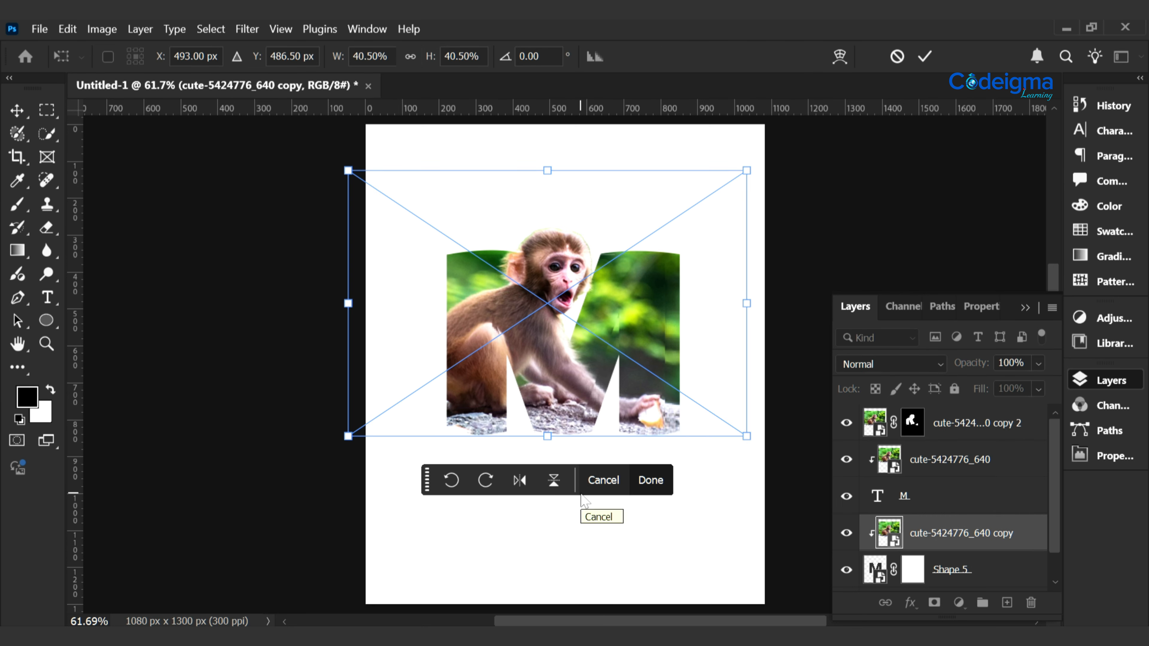
key(Up)
key(Up)
key(Down)
key(Down)
key(Down)
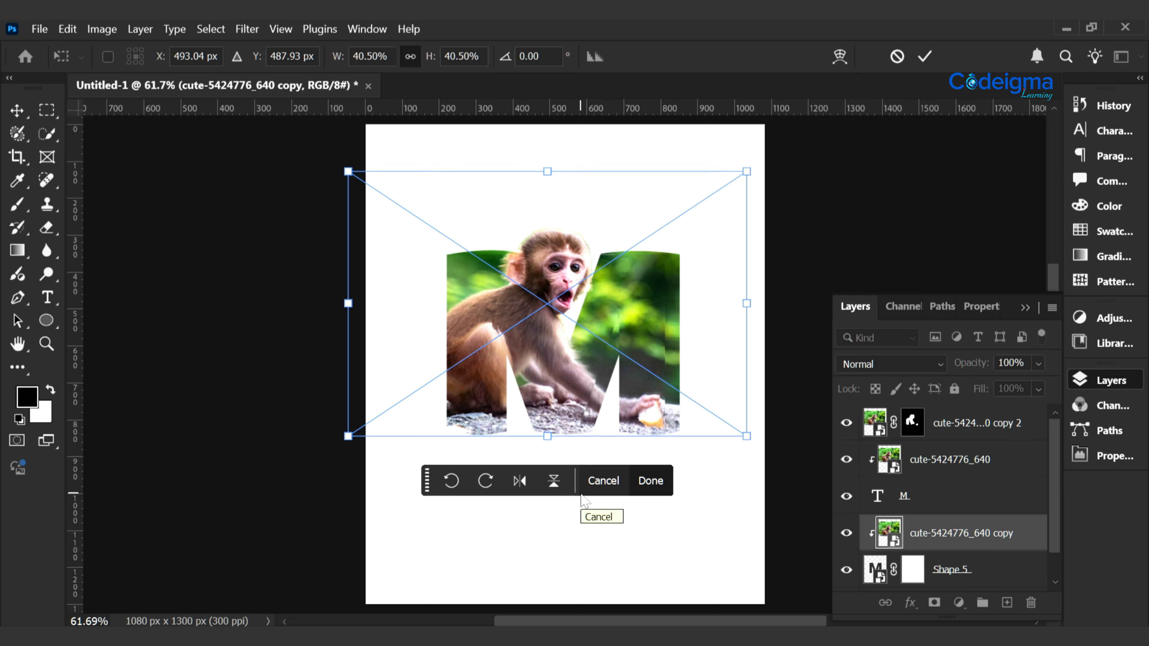
key(Down)
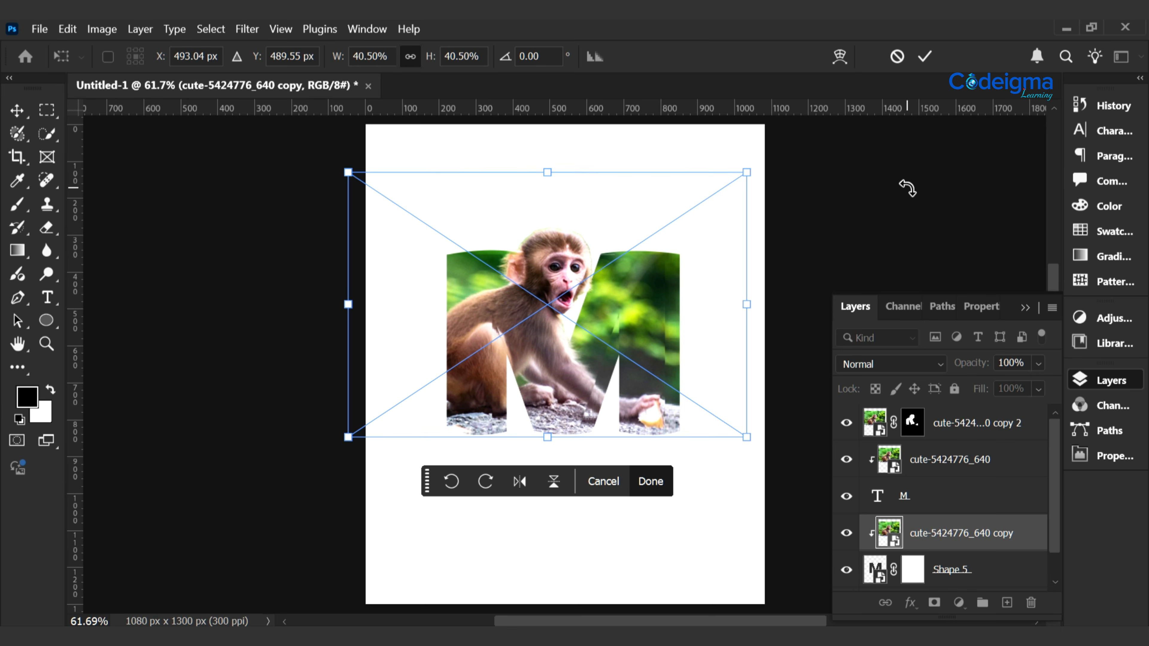
key(shift+Left)
key(shift+Left)
key(shift+Left)
key(shift+Left)
key(shift+Left)
key(shift+Left)
key(shift+Left)
key(shift+Left)
key(shift+Left)
key(shift+Left)
key(shift+Left)
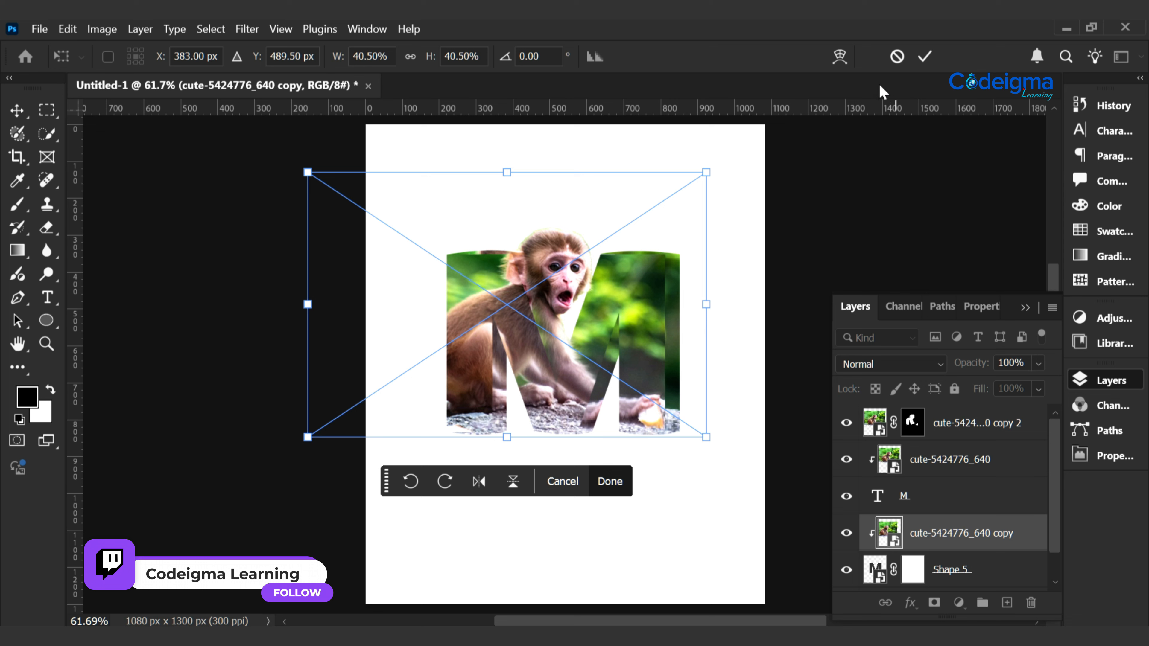
key(Return)
key(b)
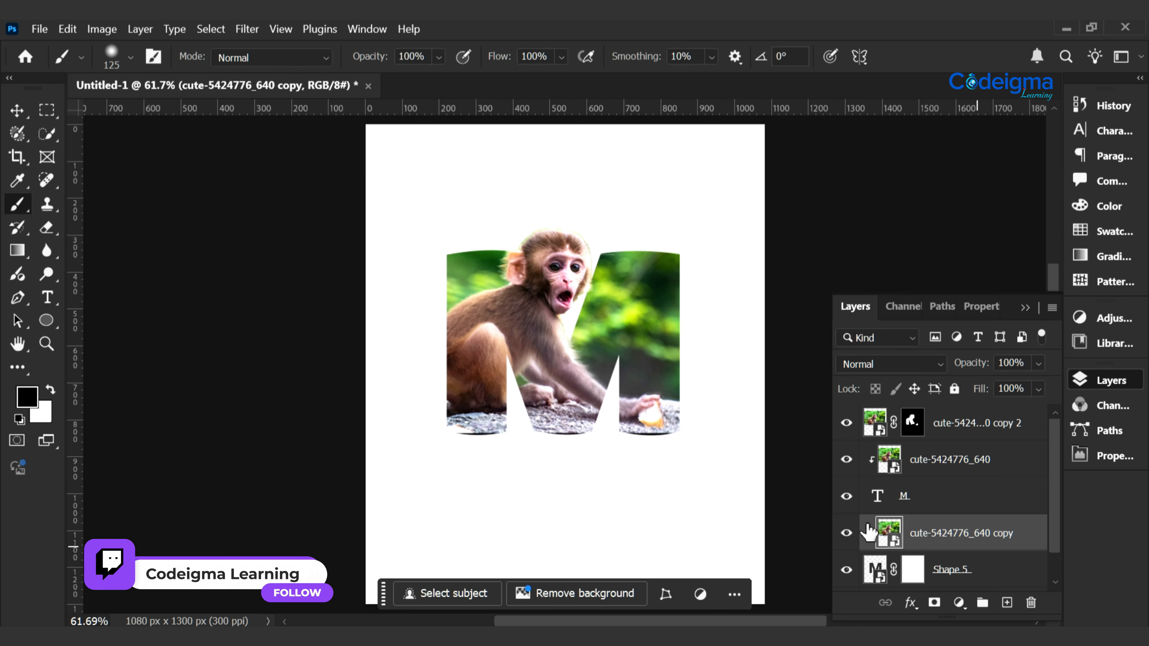
Step: Compare the M's sides with the image copy clipped to Shape 5 hidden and shown
click(846, 533)
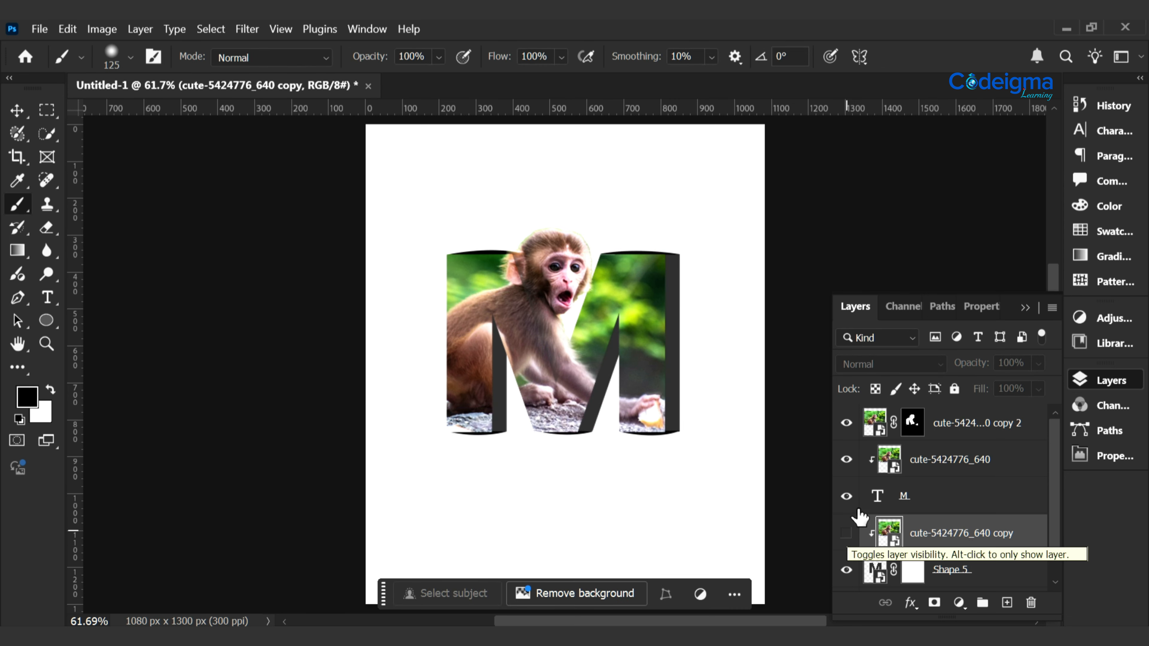
click(847, 460)
click(848, 460)
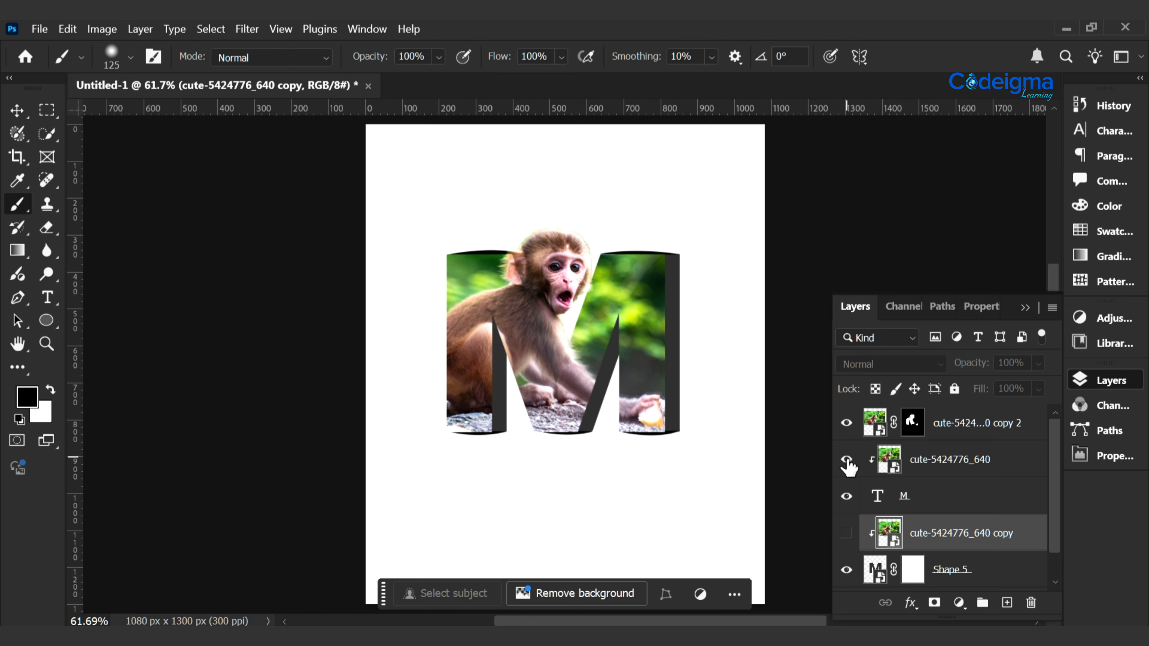
click(846, 533)
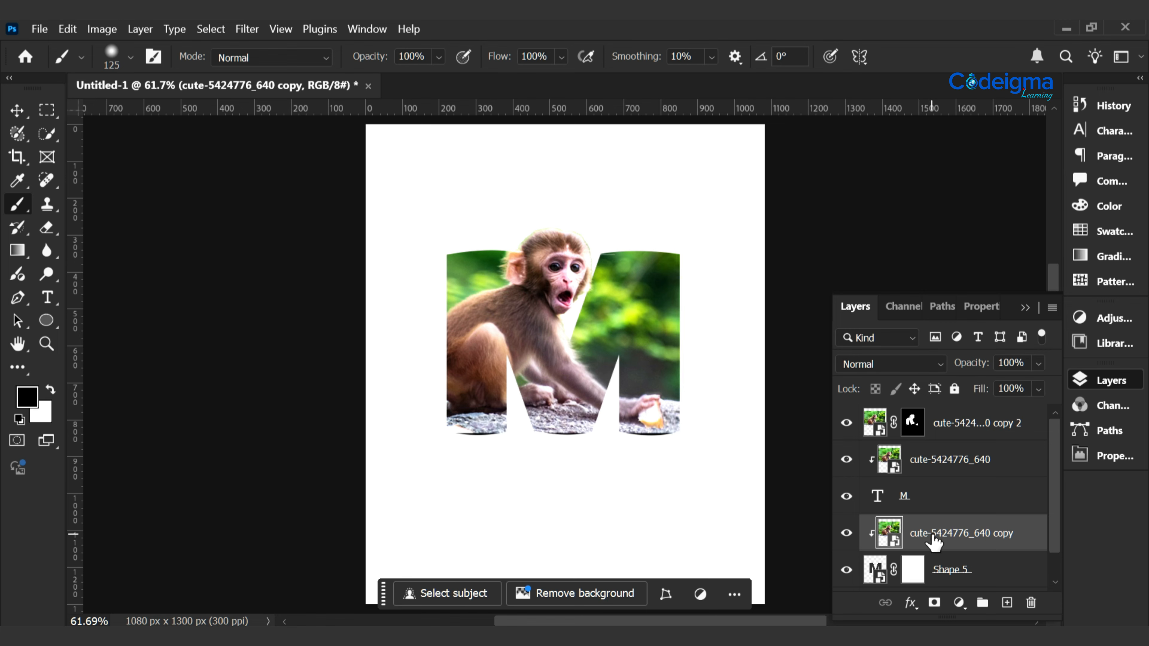
Step: Move the image copy clipped to Shape 5 down about 6 px with Free Transform to cover the letter's lower edge
key(ctrl+t)
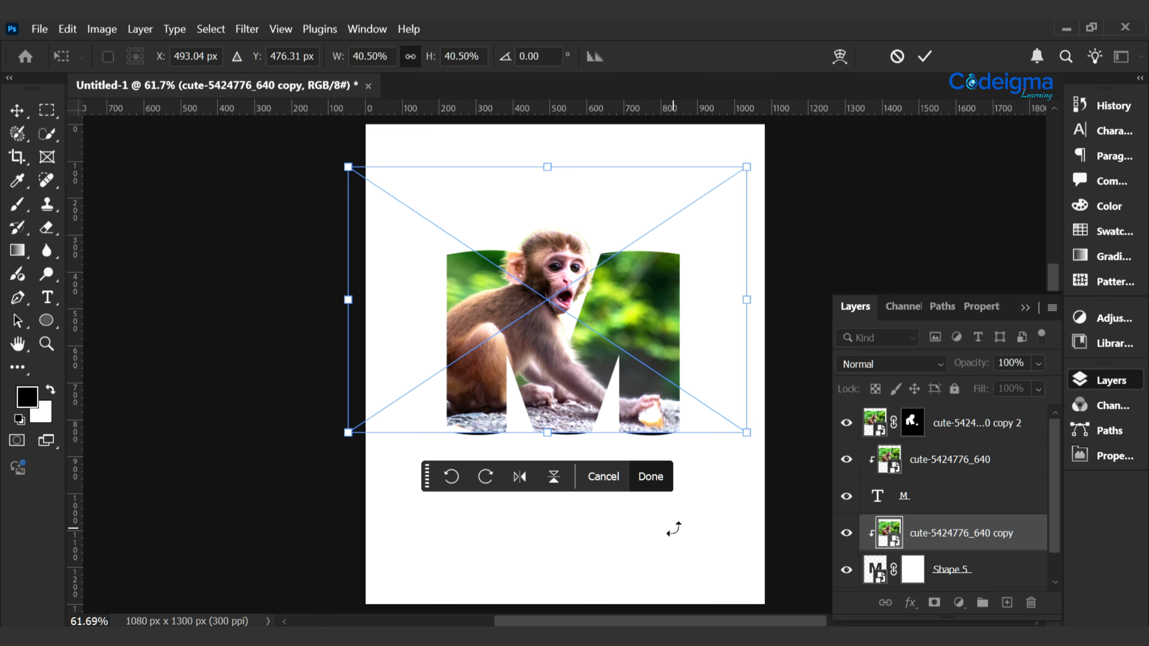
key(Down)
key(Down)
key(Down)
key(Down)
key(Down)
key(Down)
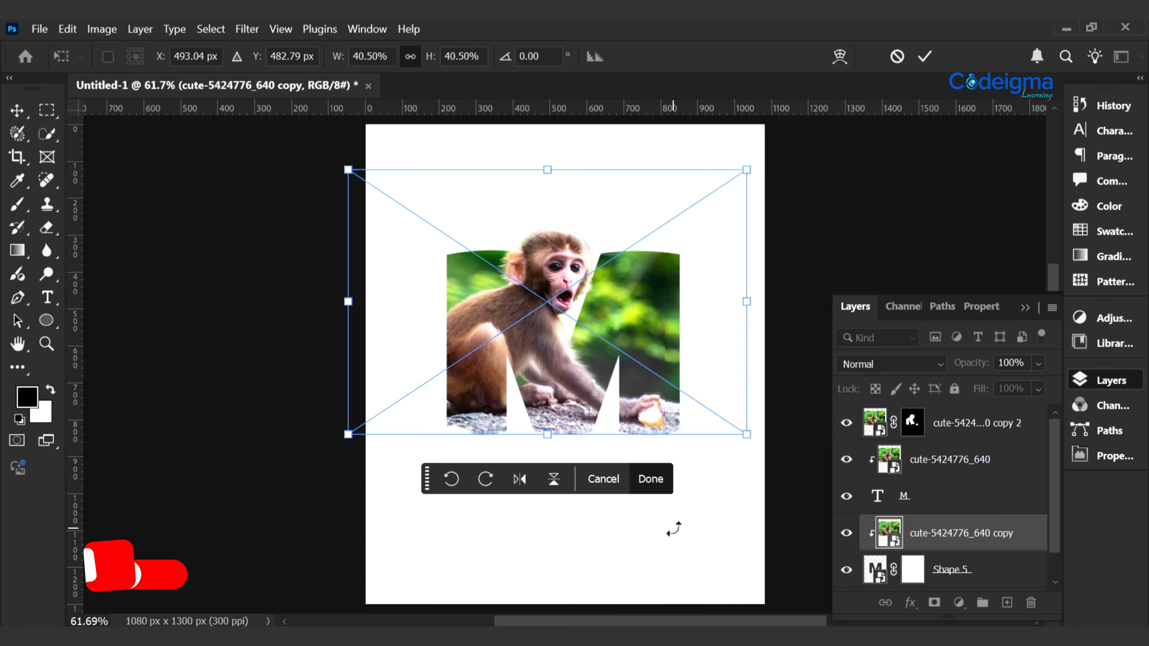
click(925, 56)
key(b)
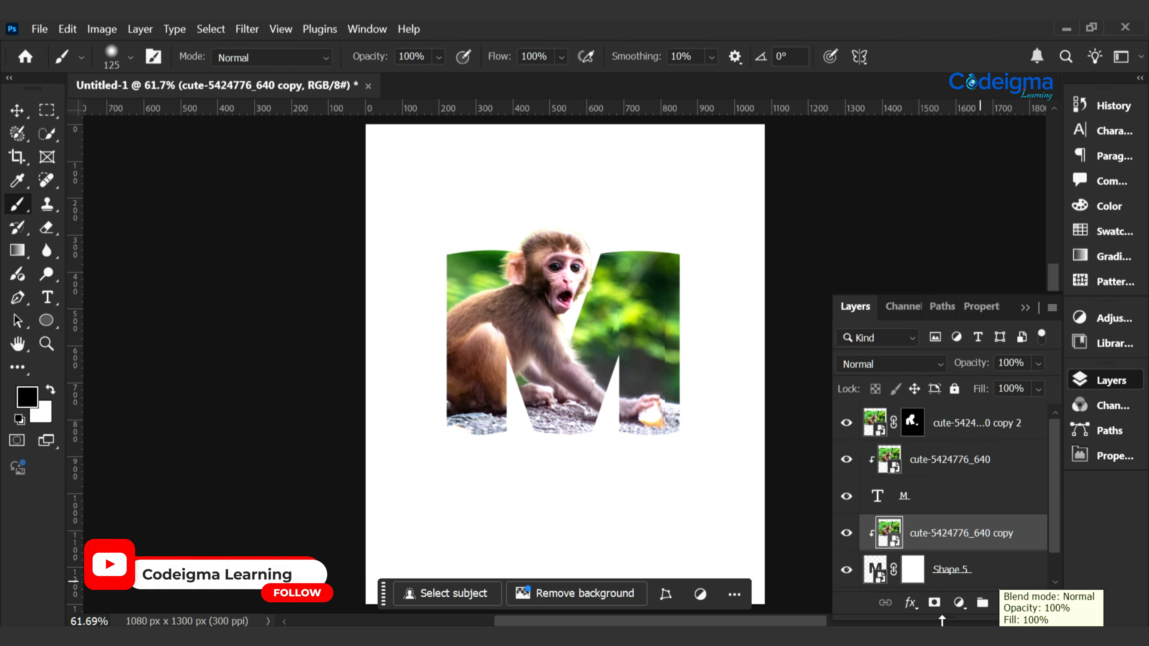
Step: Add a clipped Levels adjustment above the image copy and set its white output level to 96
click(960, 604)
click(983, 359)
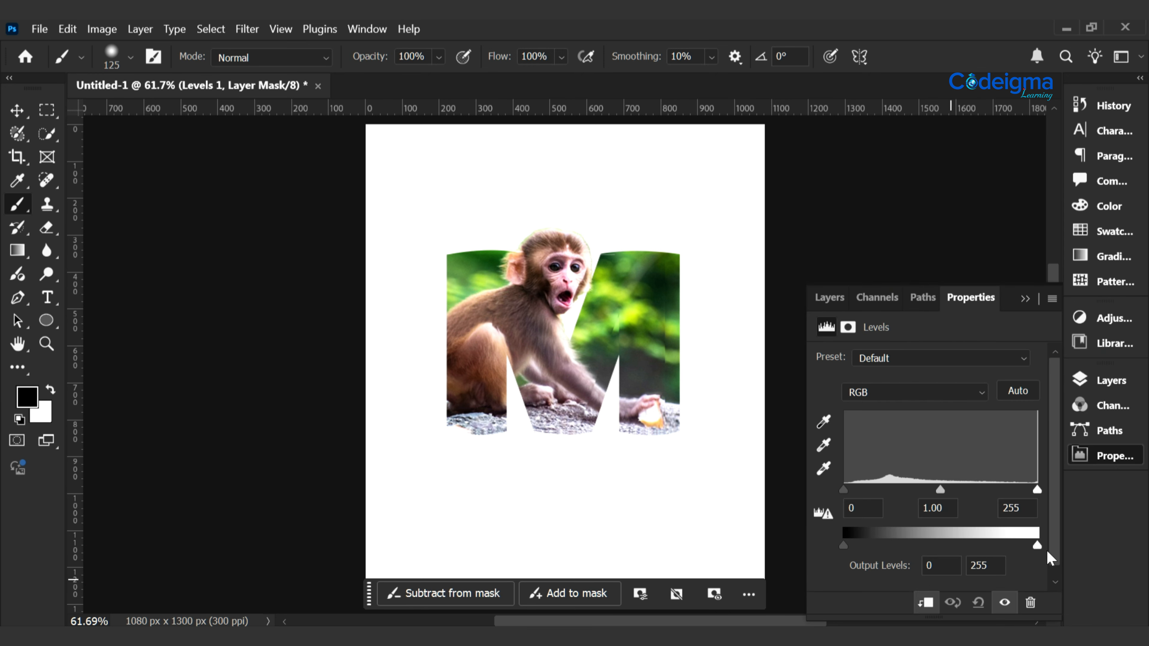
drag(1026, 545, 899, 549)
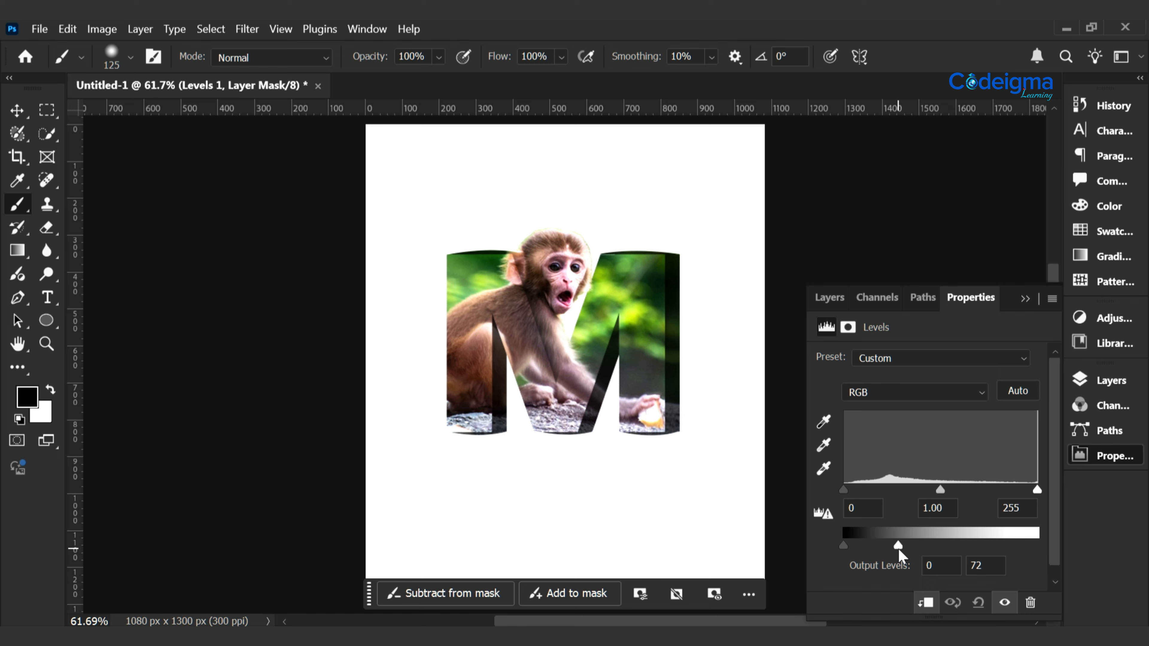
mouse_move(891, 549)
mouse_down()
mouse_move(880, 549)
mouse_move(908, 550)
mouse_up()
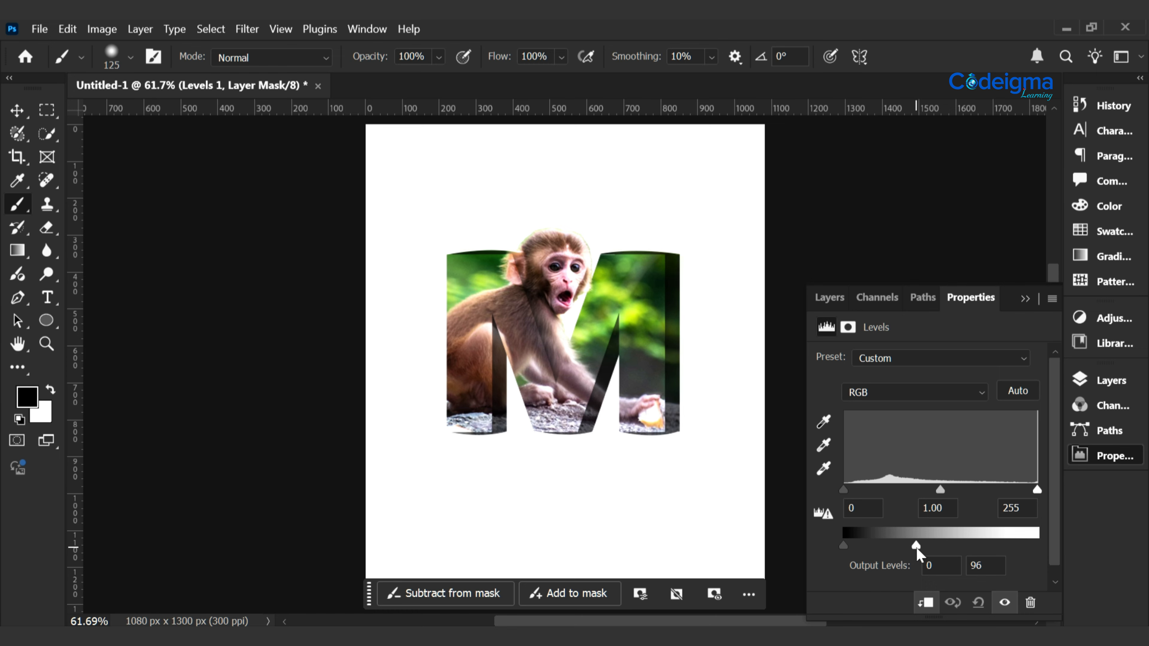
click(1025, 298)
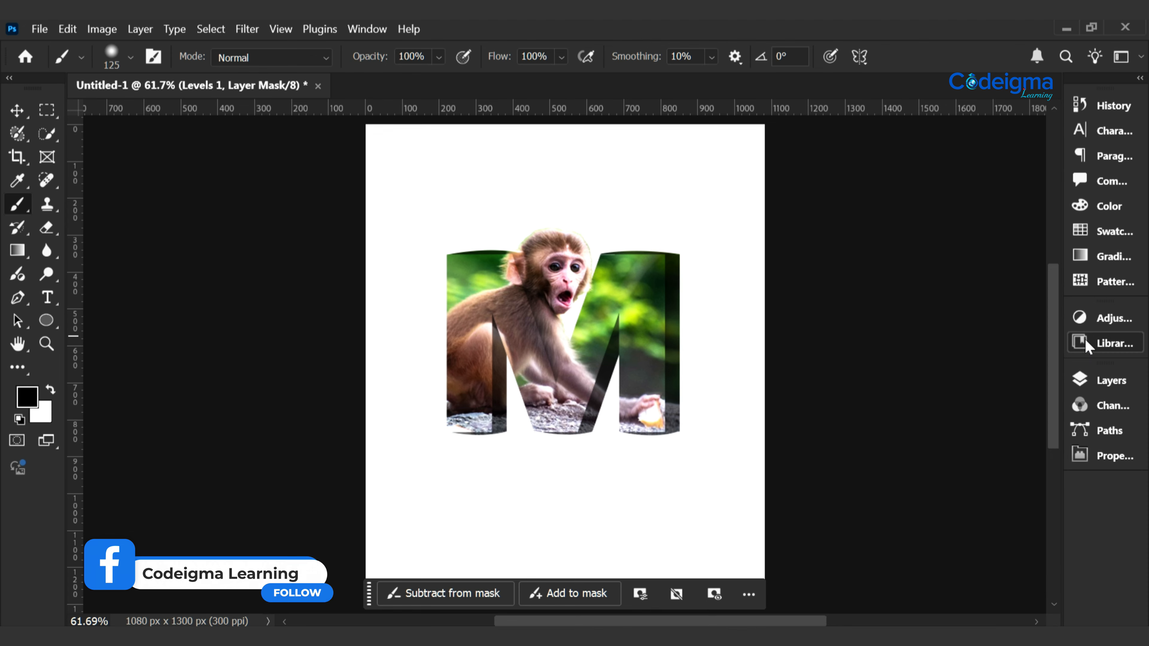
click(1104, 380)
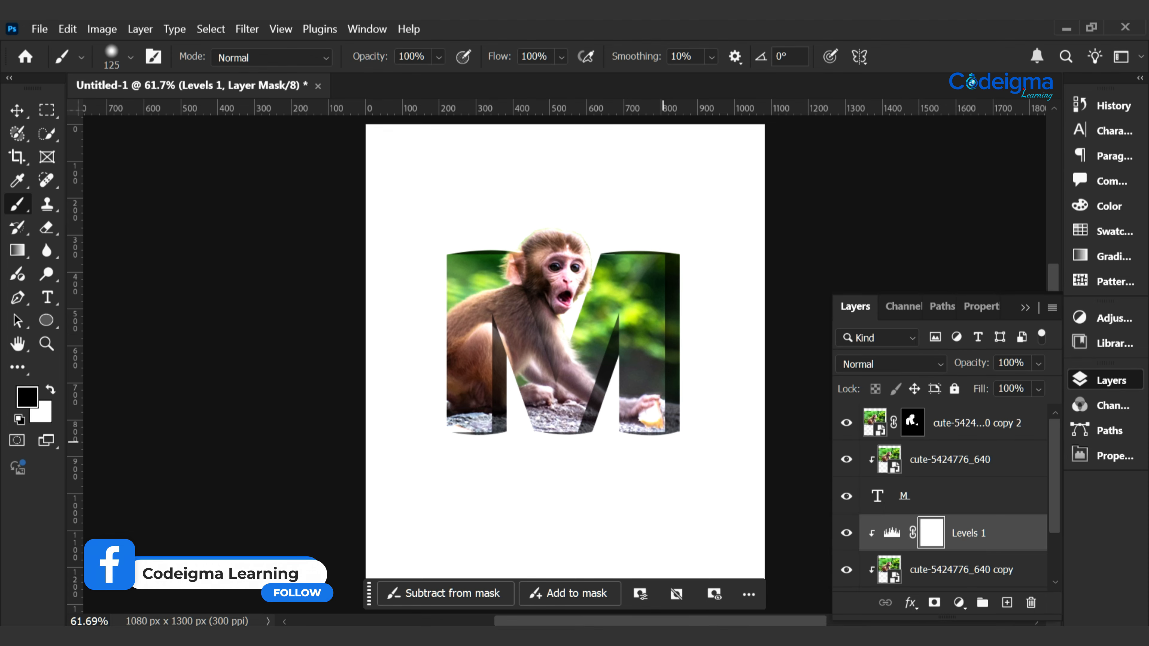
Step: Paint black at 38% brush opacity on the Levels mask to lighten parts of the M's dark edges
click(441, 59)
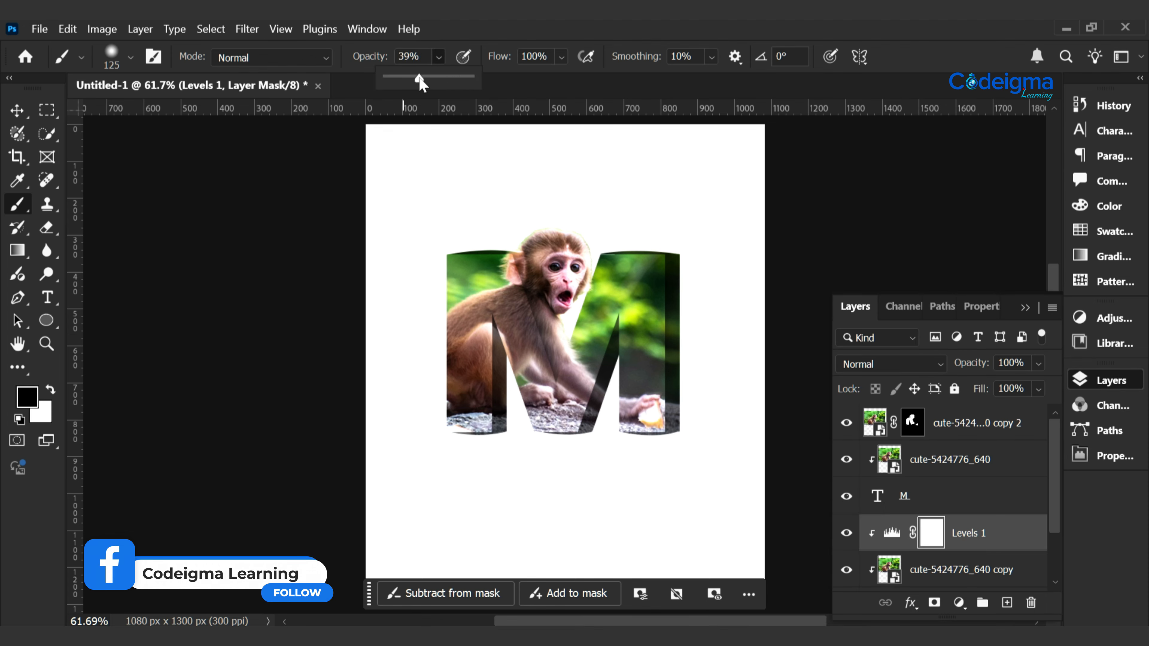
drag(420, 83, 418, 83)
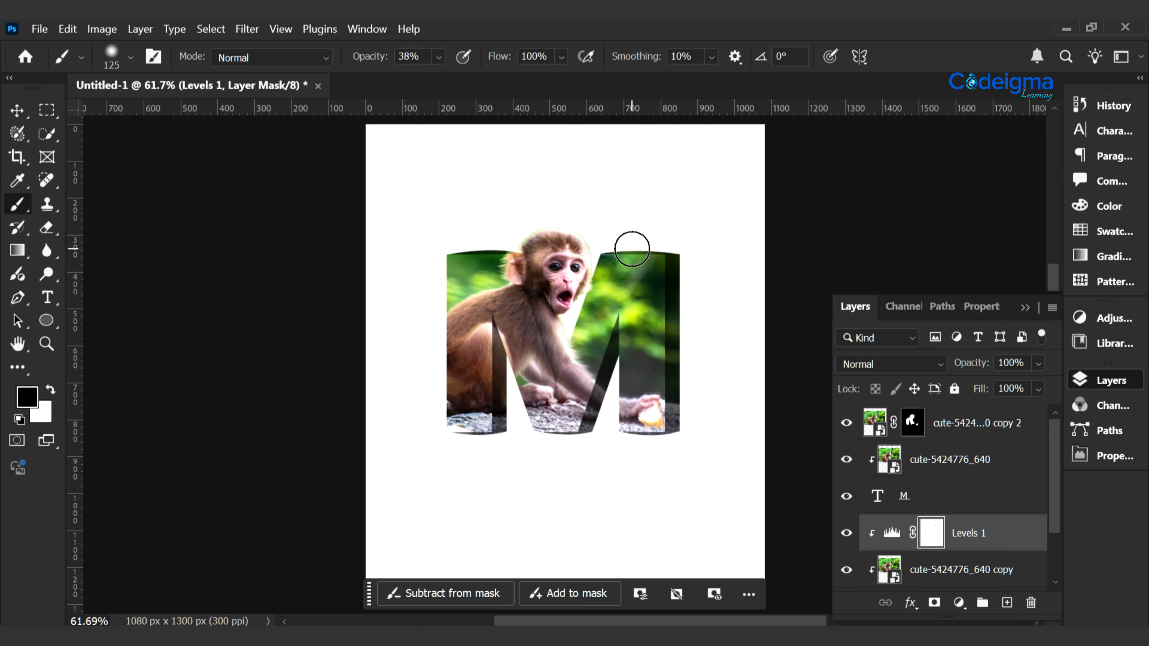
drag(665, 373, 672, 450)
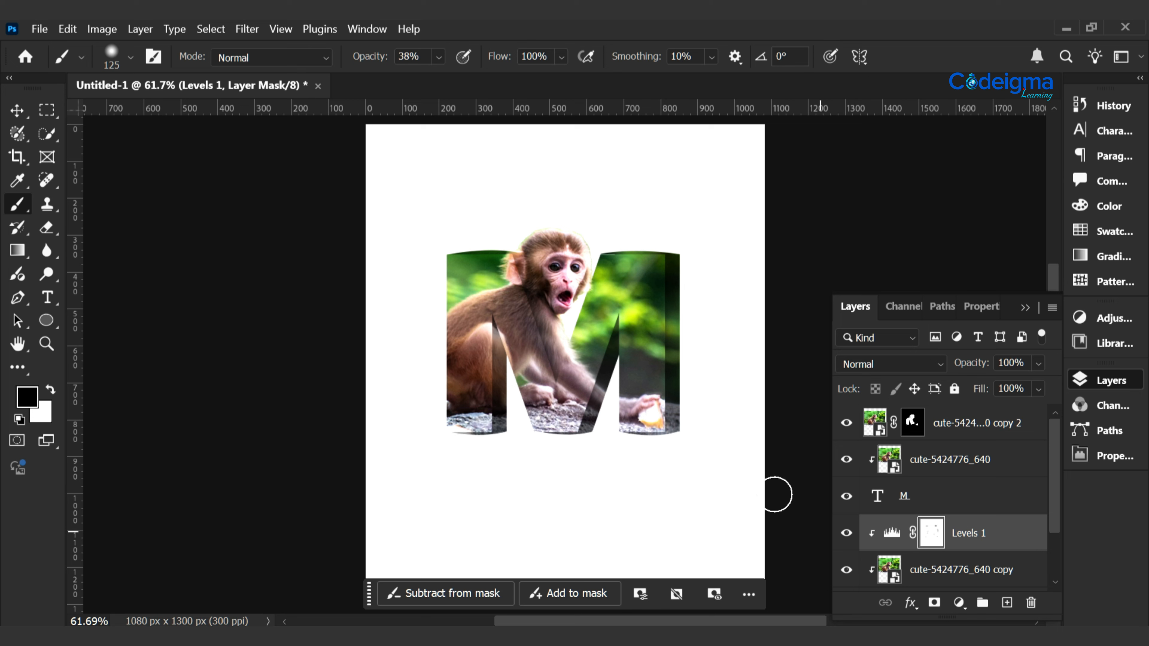
Step: Group all layers from Shape 5 up to the top masked image copy
click(18, 112)
click(187, 481)
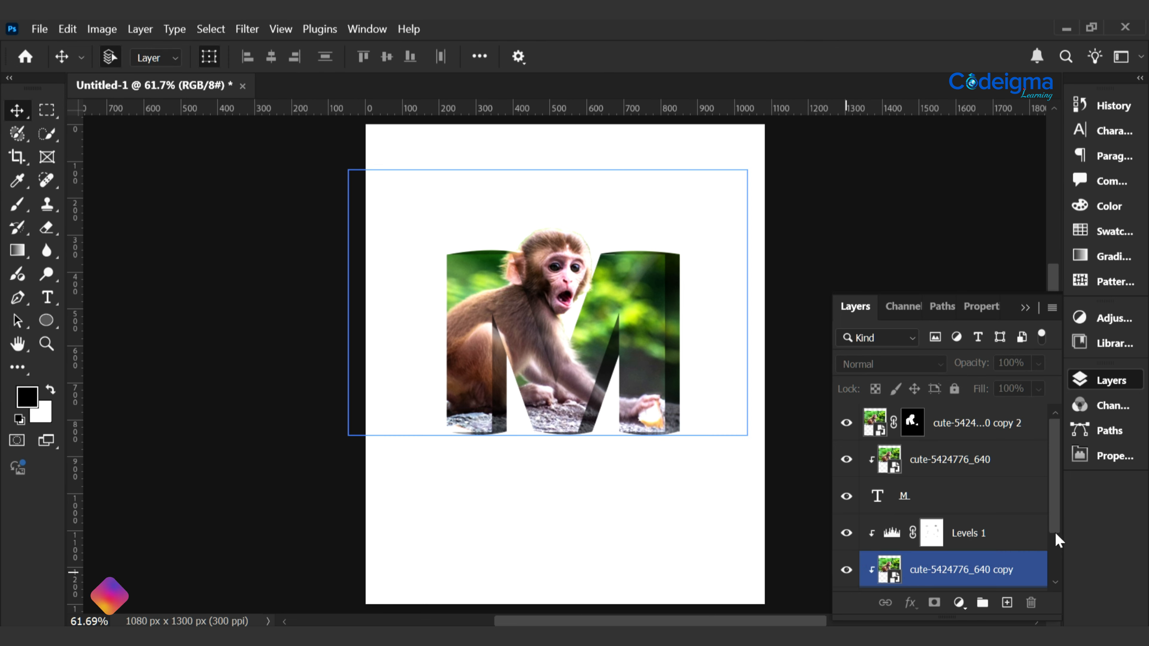
drag(1060, 522, 1069, 574)
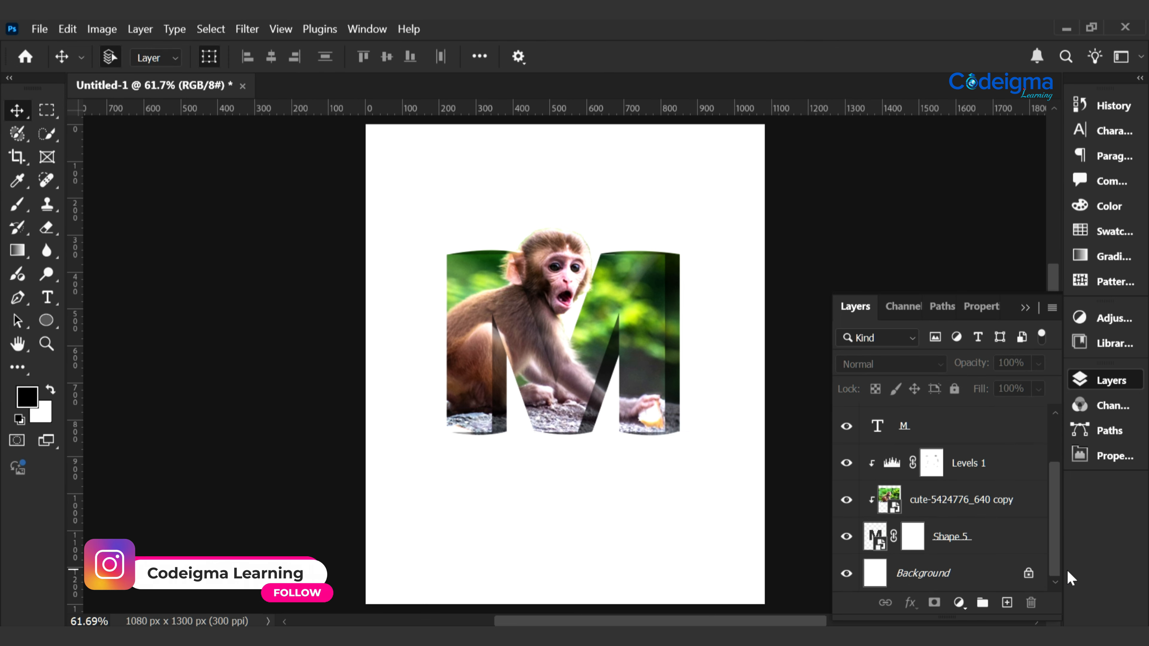
click(1027, 551)
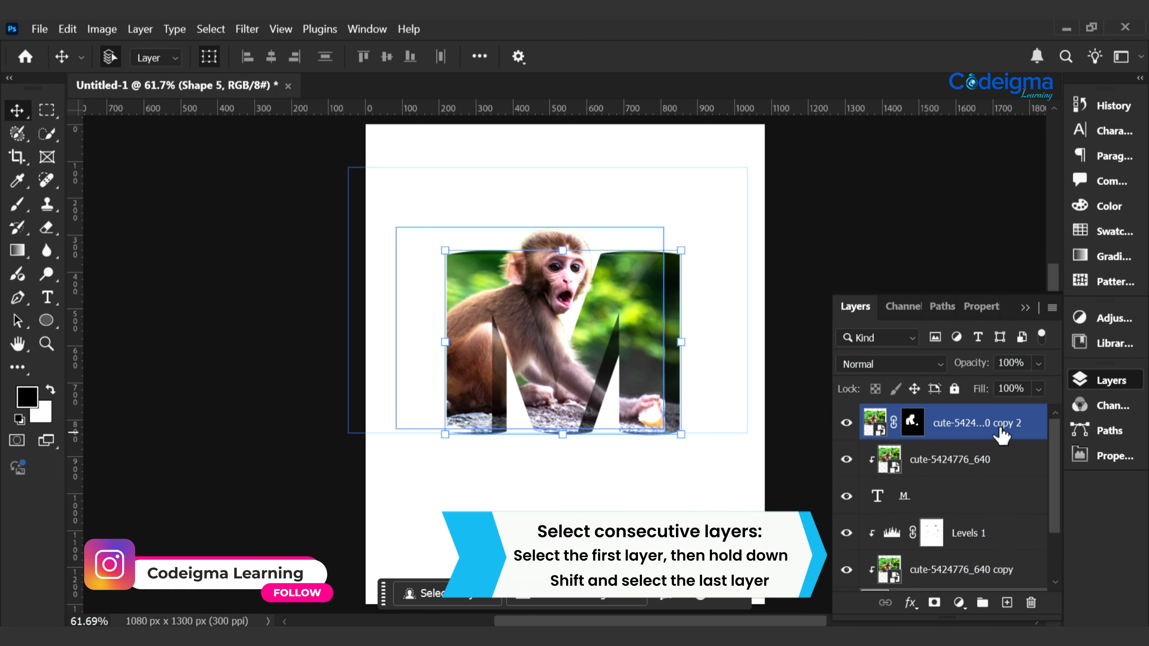
shift+click(974, 422)
key(ctrl+g)
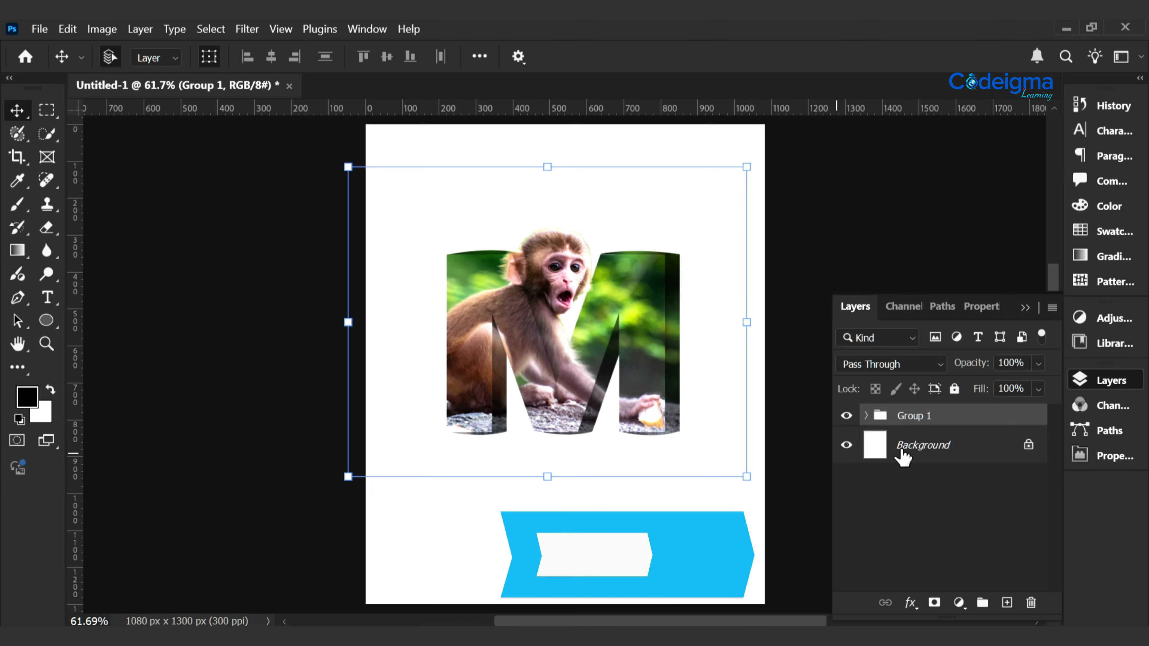
Step: Add a gradient fill above the Background layer and choose the solid-looking green preset from the Greens folder
click(903, 448)
click(959, 602)
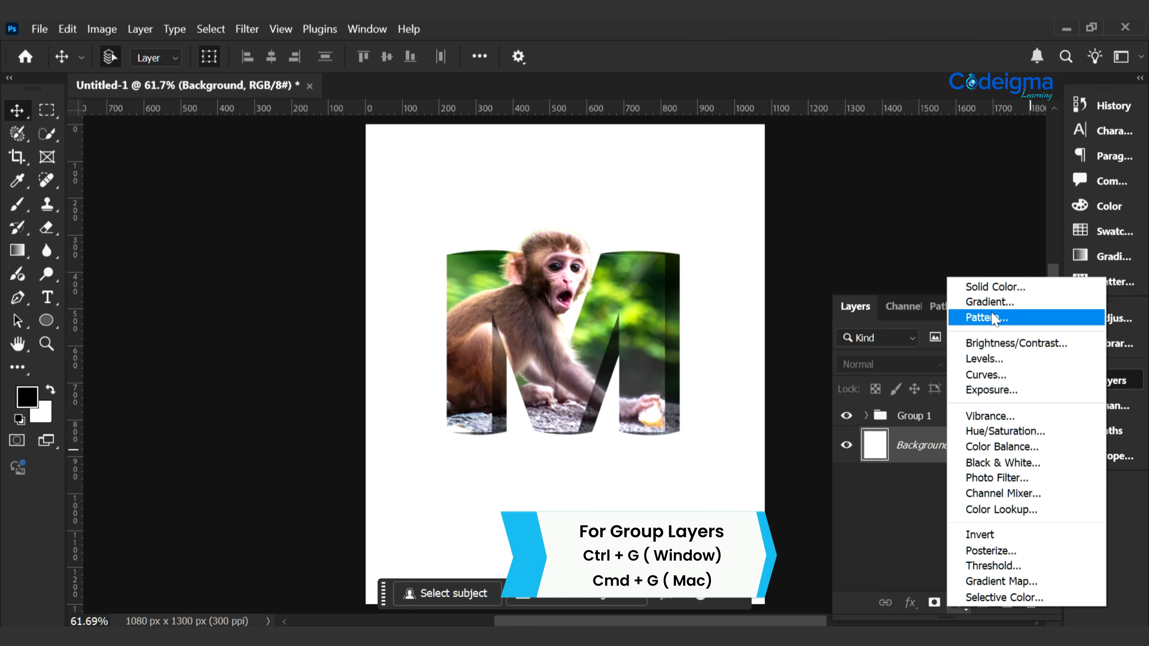
click(991, 302)
click(834, 198)
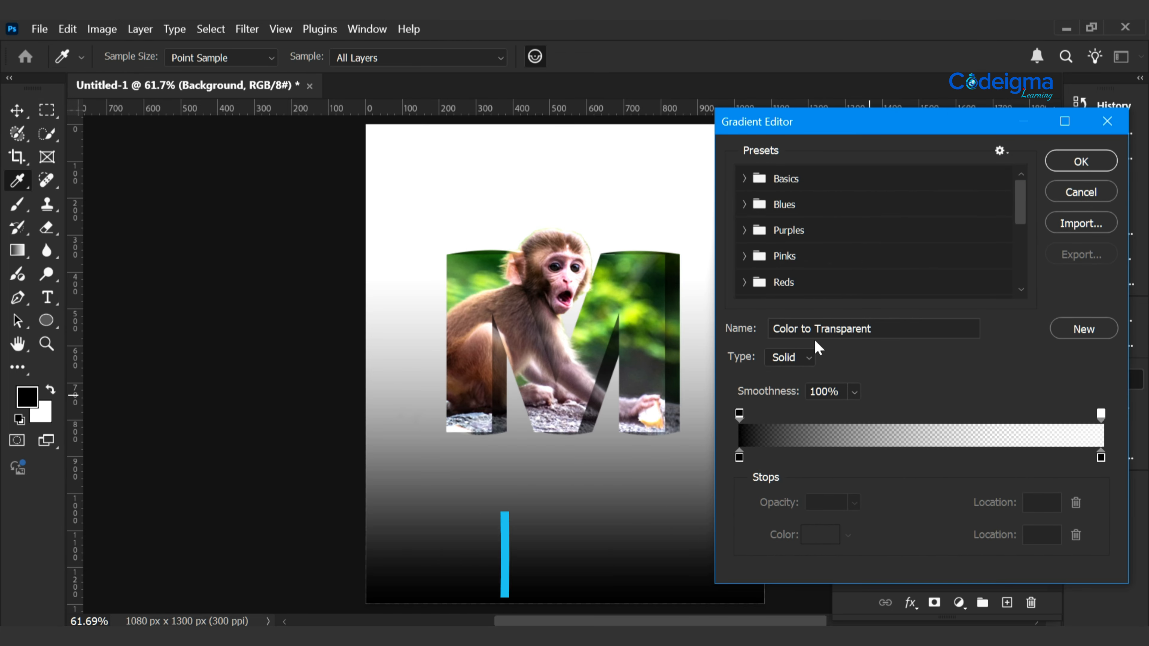
drag(1018, 200, 1030, 236)
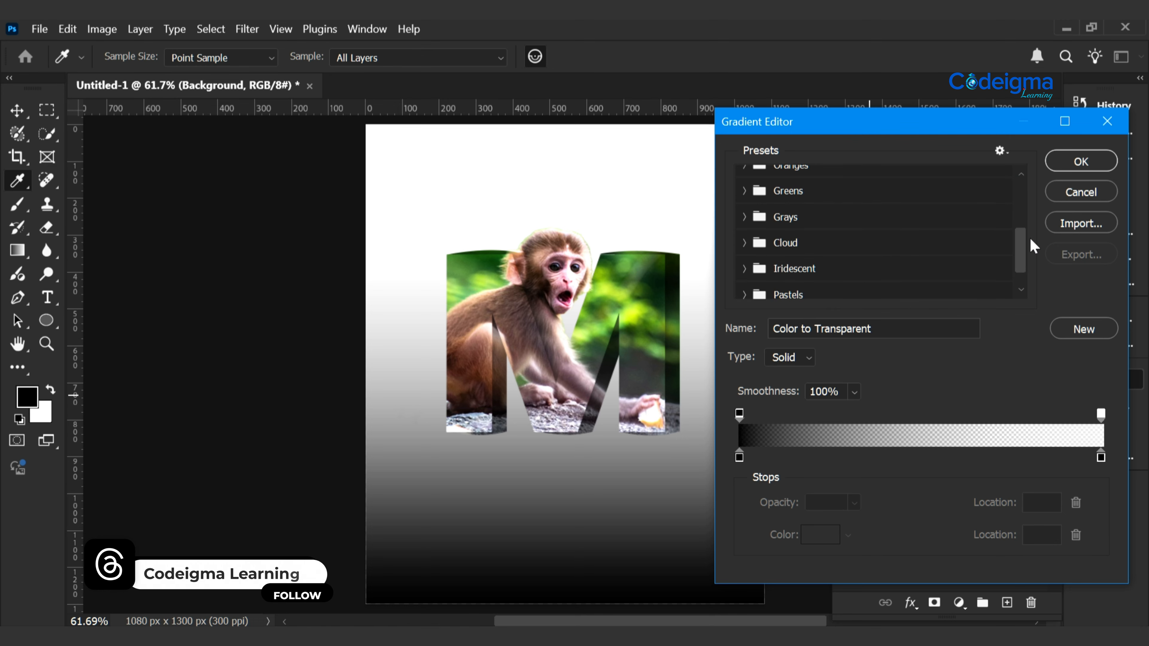
click(744, 190)
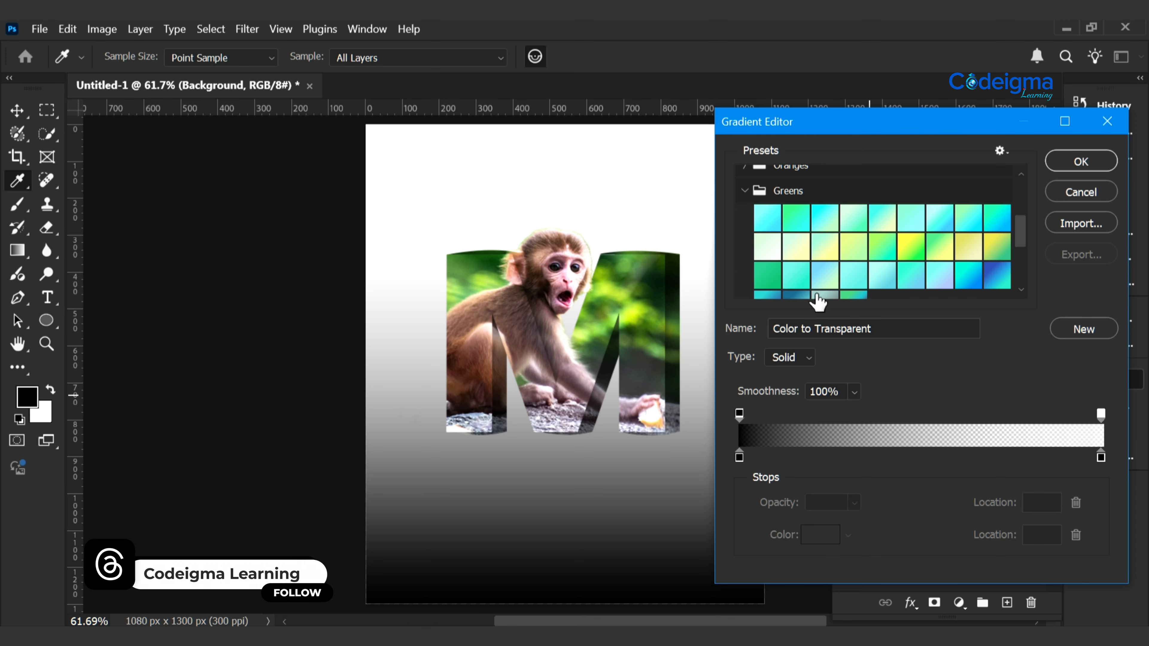
click(769, 277)
Step: Swap the gradient's two color stops so the darker green is at 0 and the lighter green at 100
click(740, 456)
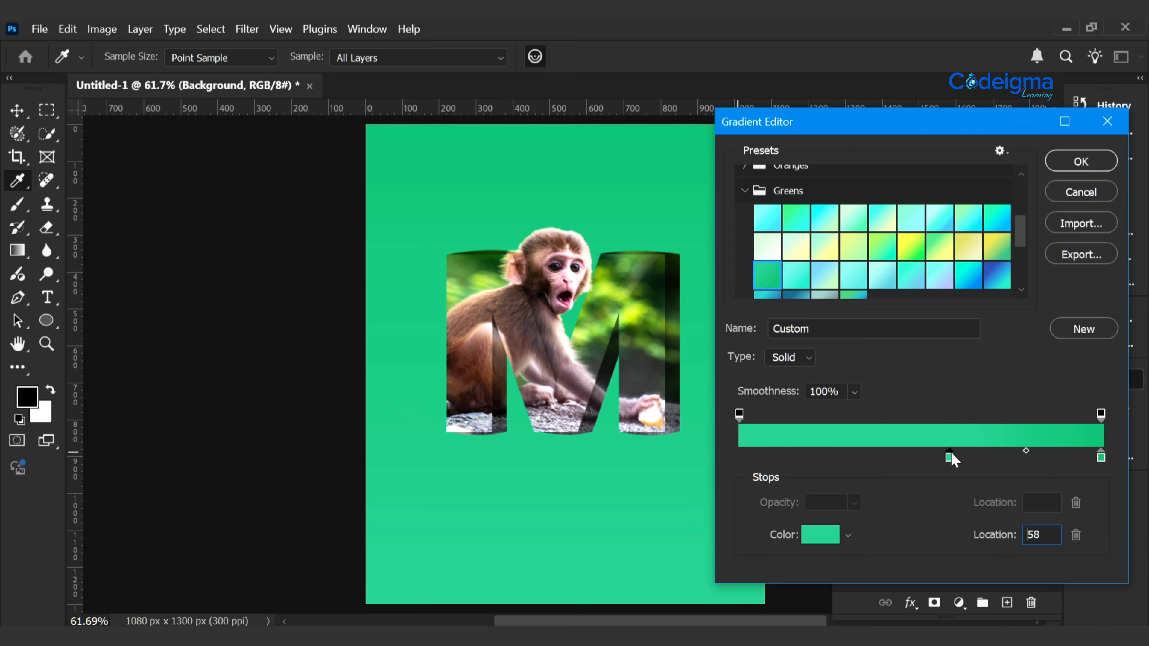
drag(951, 454, 951, 453)
drag(1102, 458, 711, 469)
drag(950, 457, 994, 458)
Step: Set the gradient stop at location 0 to dark green #1f4133
click(739, 456)
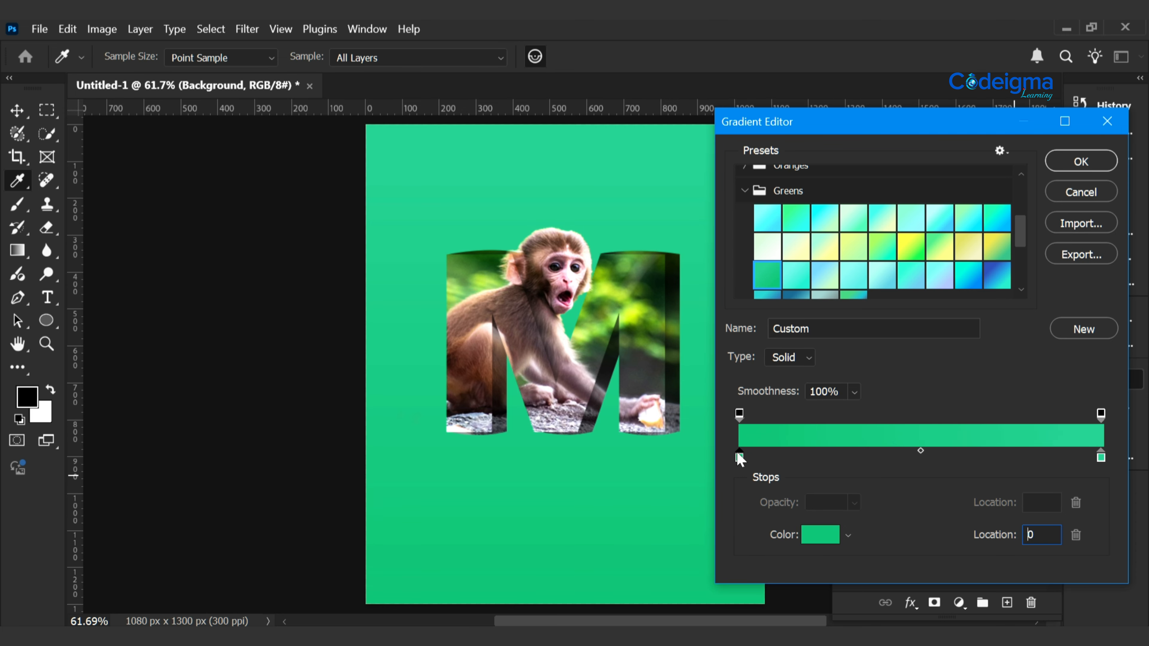
click(820, 534)
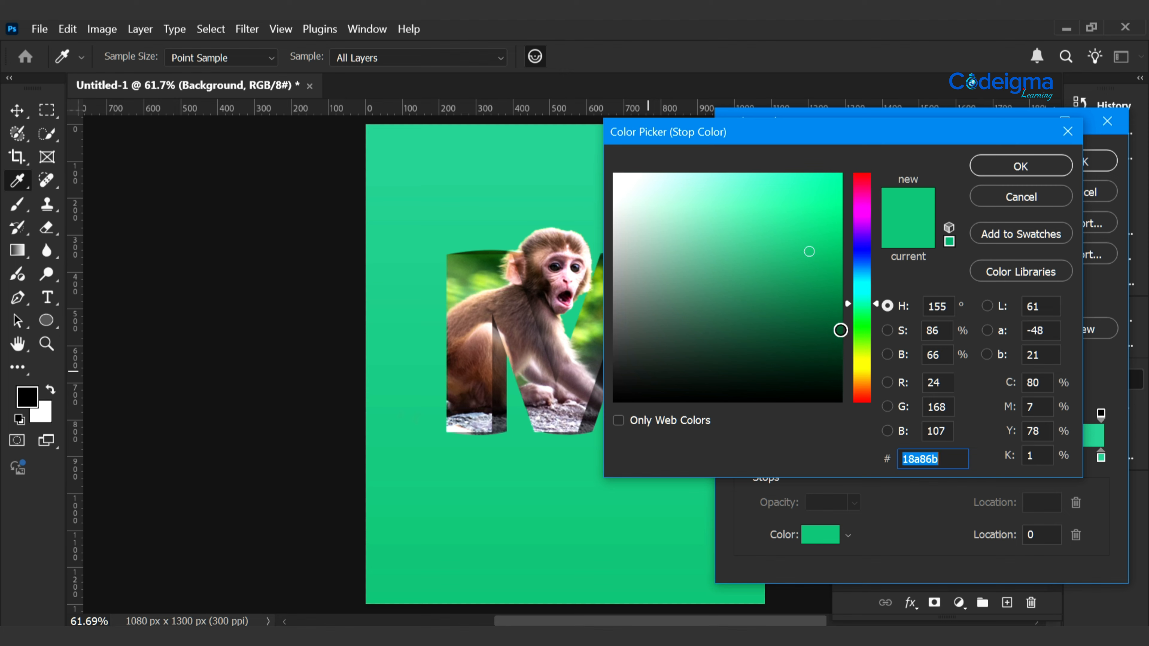
mouse_move(840, 331)
mouse_down()
mouse_move(720, 336)
mouse_move(733, 321)
mouse_move(716, 328)
mouse_move(749, 327)
mouse_move(730, 342)
mouse_up()
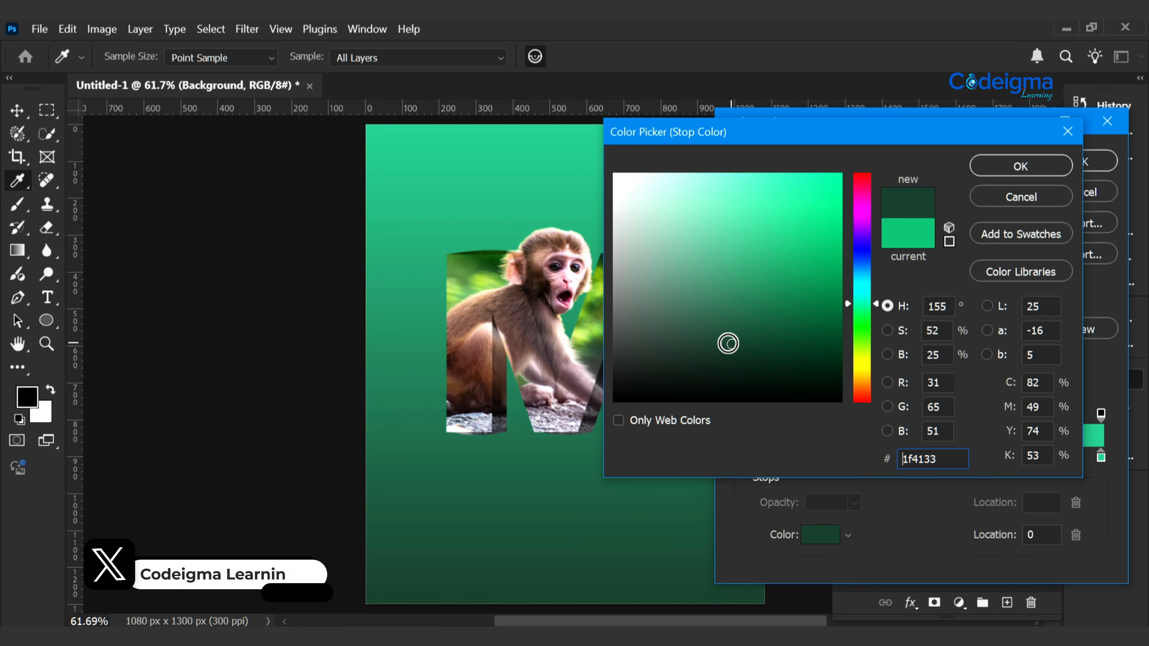
click(1014, 167)
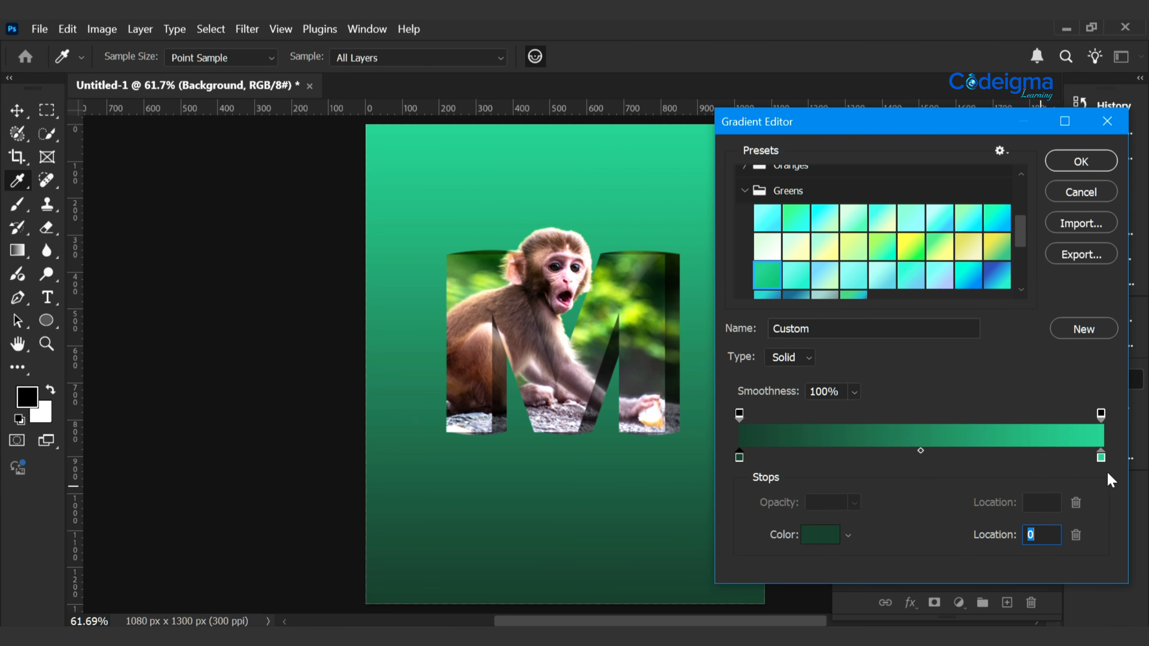
Step: Set the gradient stop at location 100 to #4ea082 and apply the gradient fill
click(1102, 458)
click(822, 535)
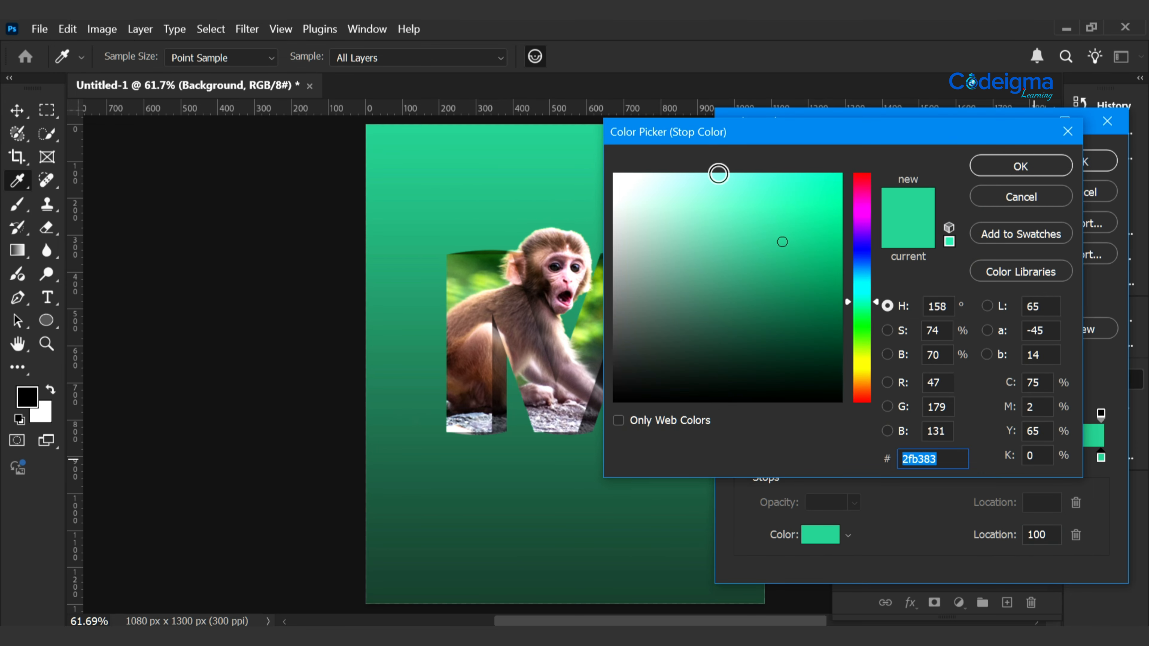
drag(781, 229, 730, 258)
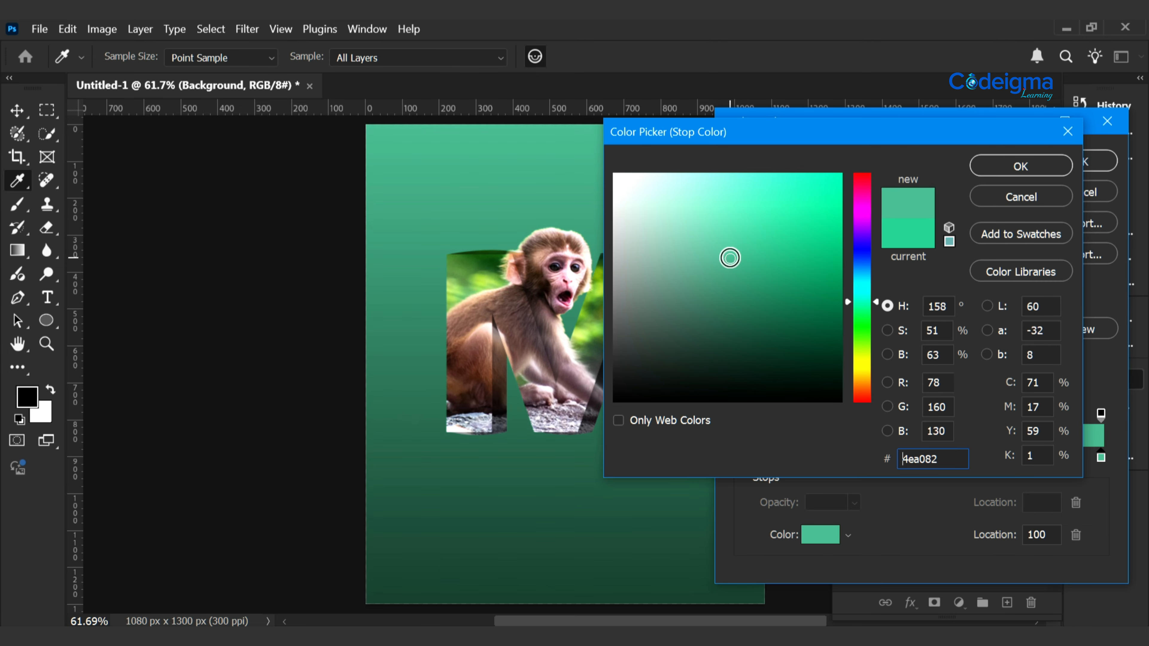
click(1021, 166)
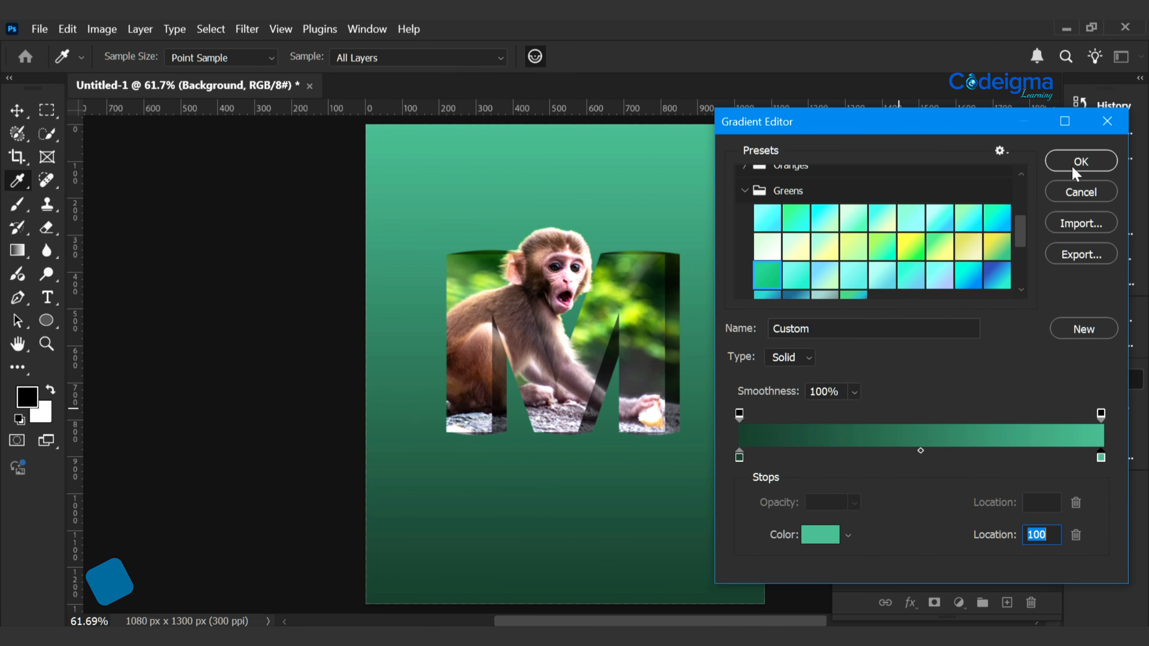
click(1090, 162)
click(1063, 202)
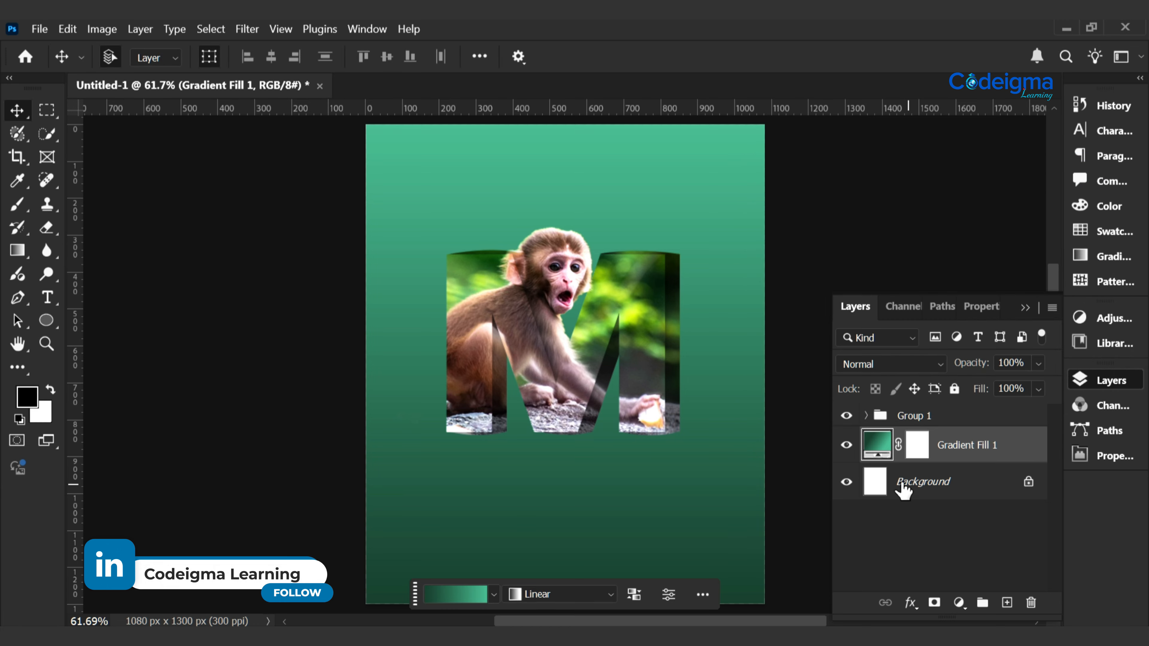
Step: Merge a copy of the visible group onto a new layer, hiding the gradient fill and Background during the merge and showing them again
click(846, 445)
click(846, 481)
click(945, 418)
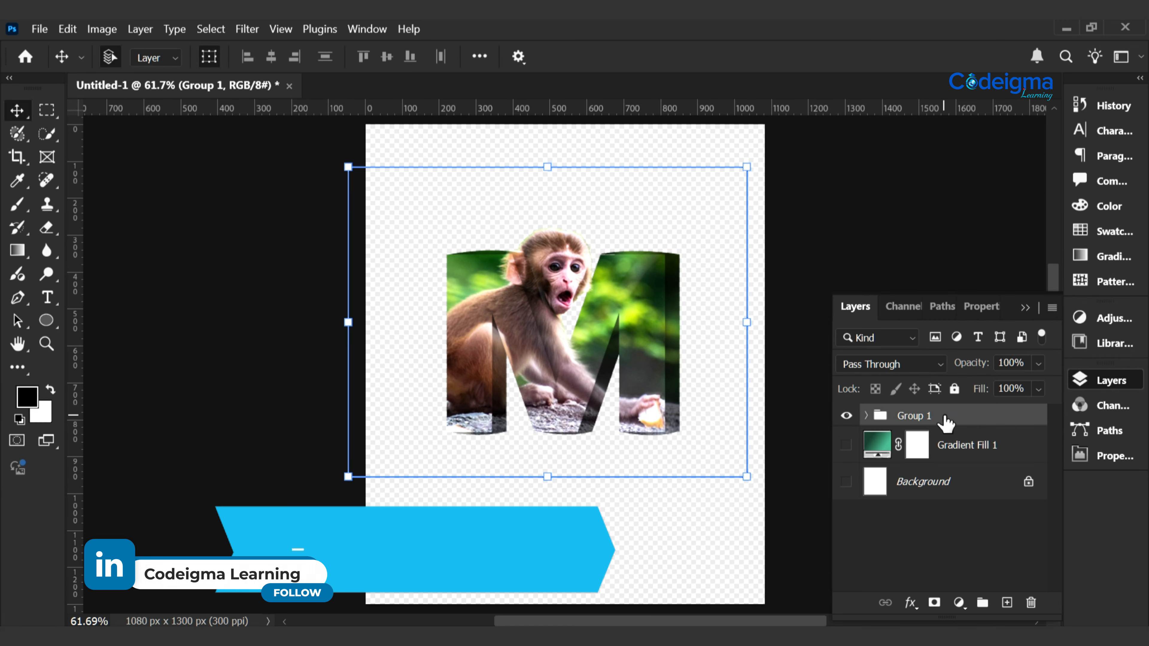
key(ctrl+shift+alt+e)
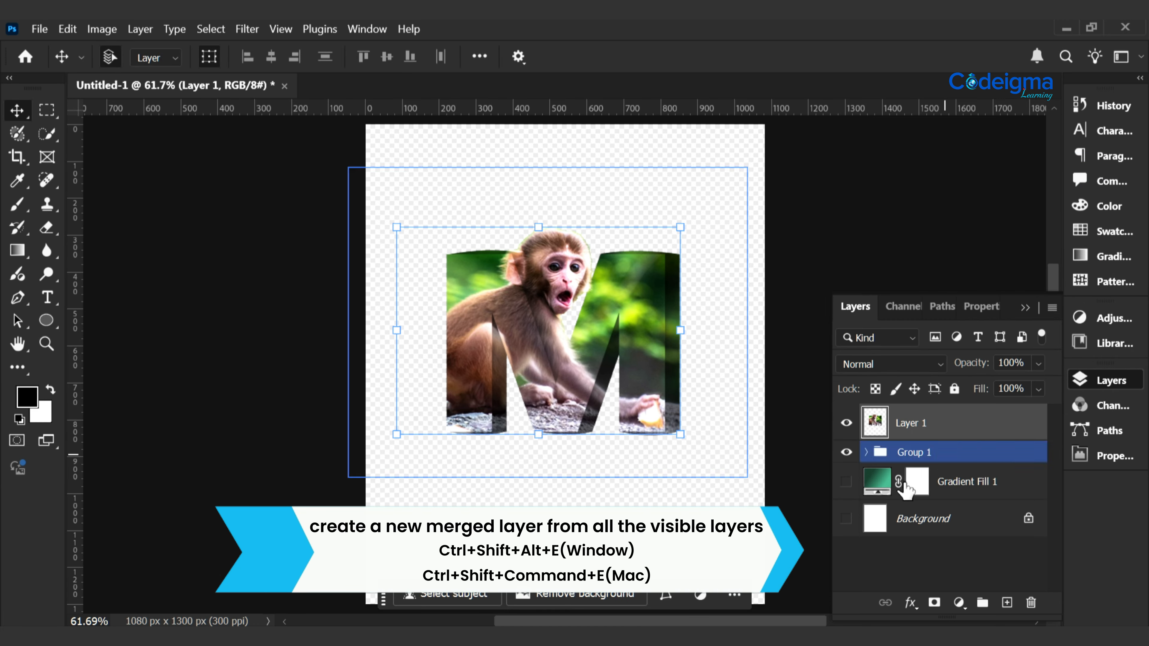
click(846, 481)
click(845, 518)
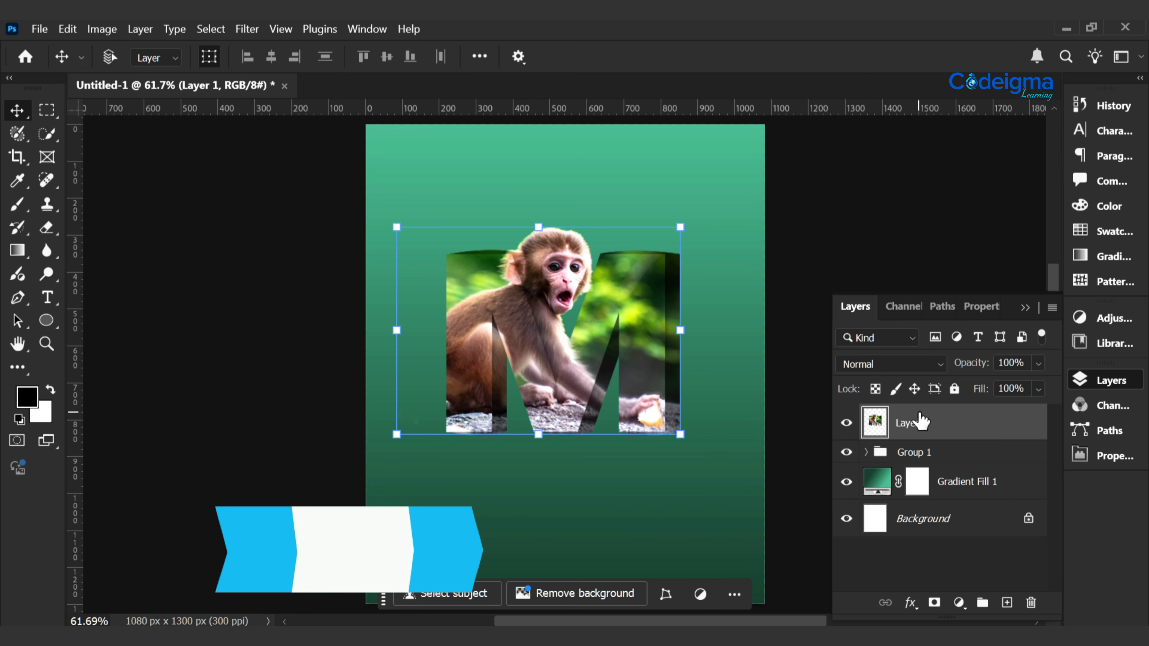
Step: Flip the merged Layer 1 copy vertically and move it directly beneath the letter M as a reflection
key(ctrl+t)
click(546, 478)
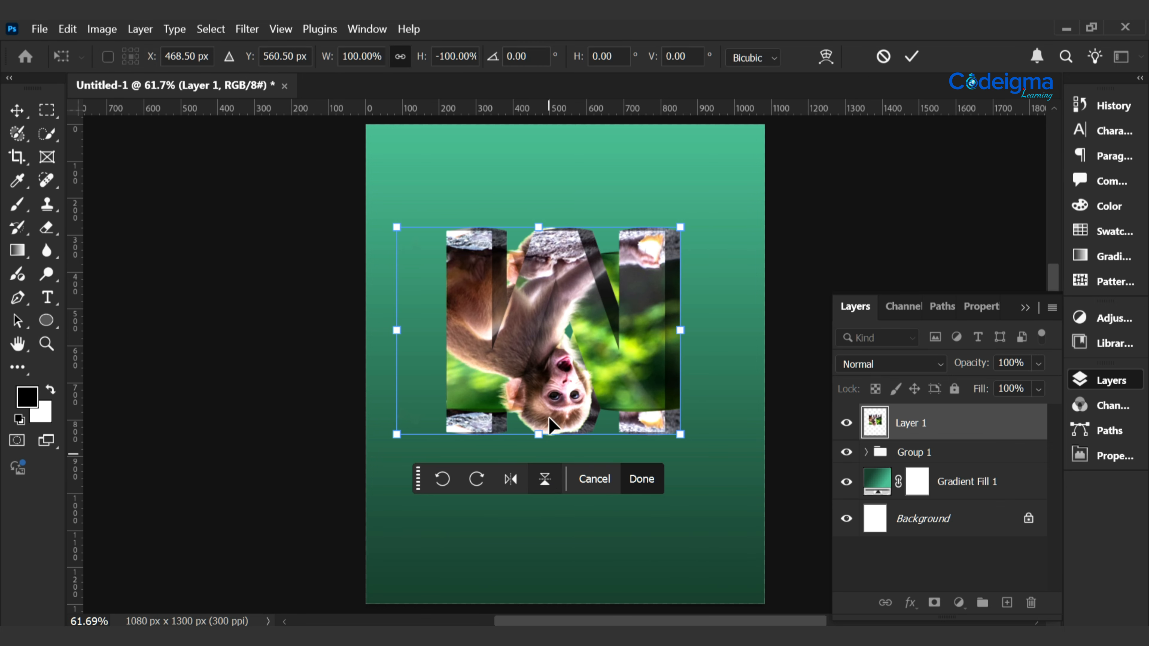
drag(552, 343, 519, 555)
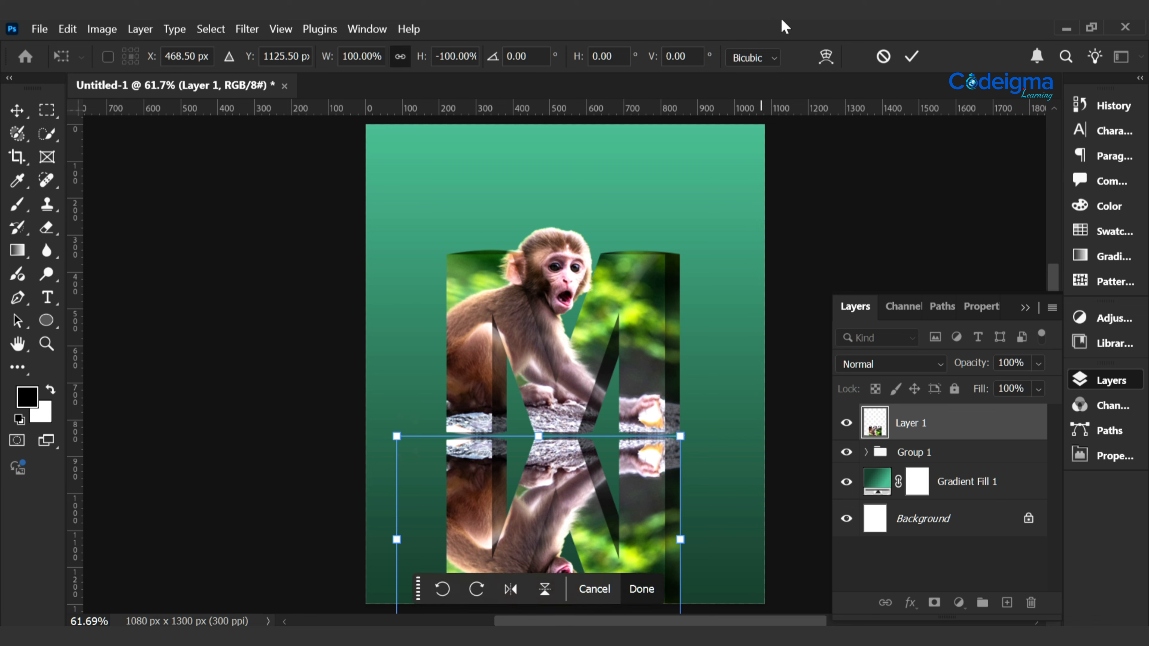
Step: Add a layer mask to the flipped Layer 1 and lower its opacity to 47%
click(934, 602)
click(1039, 364)
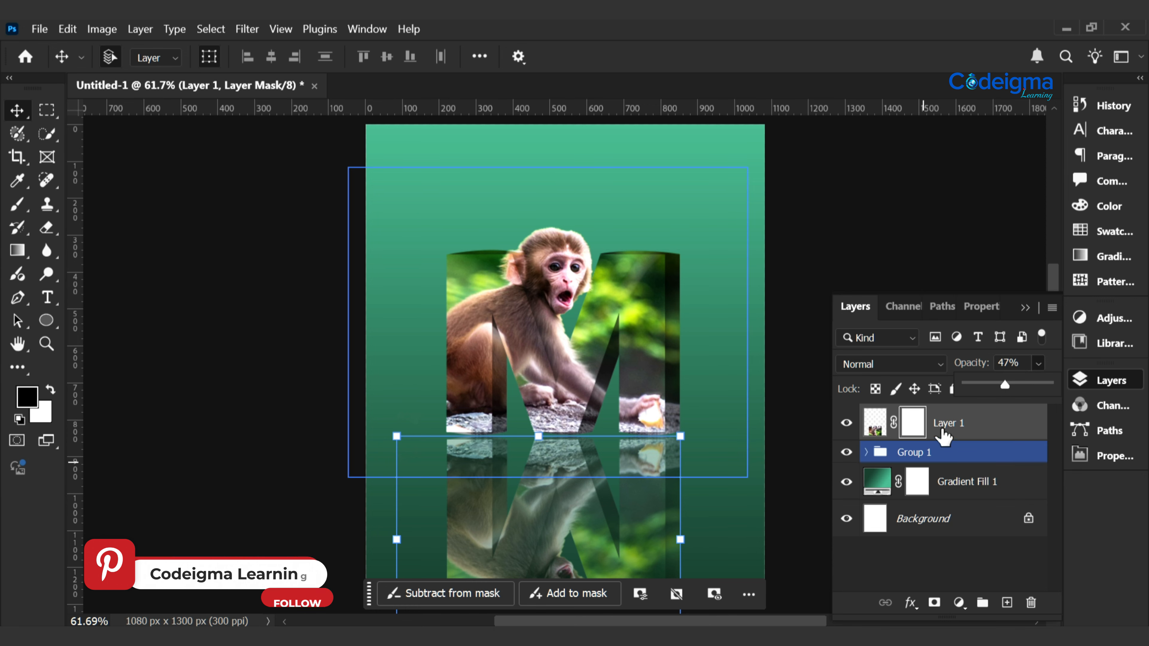
Step: Fade the reflection by painting black on Layer 1's mask with a 300 px soft brush at 38% opacity
click(916, 428)
key(b)
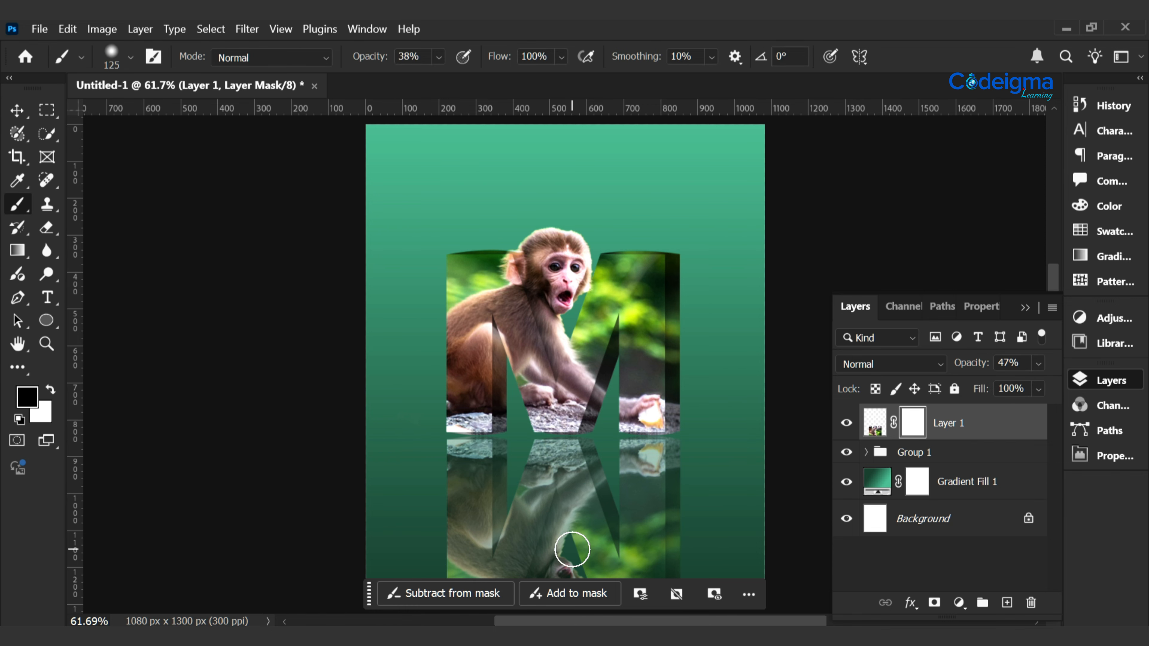
key(bracketright)
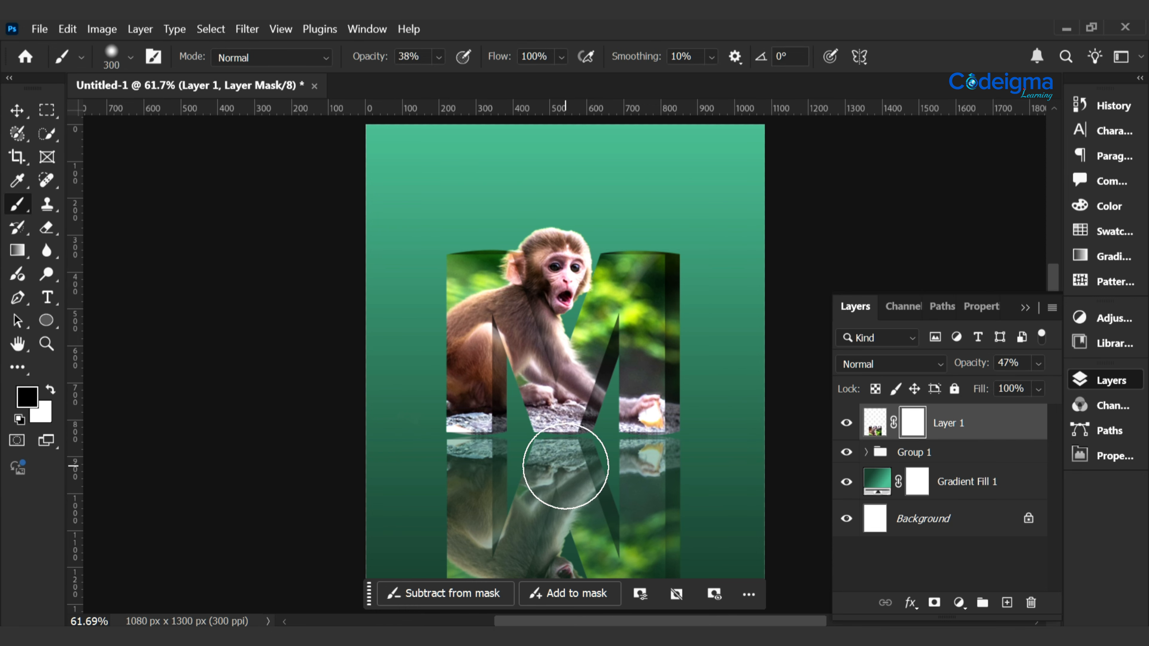
click(564, 467)
click(555, 453)
click(644, 457)
click(643, 460)
click(469, 467)
mouse_move(479, 584)
mouse_down()
mouse_move(616, 595)
mouse_move(641, 534)
mouse_move(576, 564)
mouse_up()
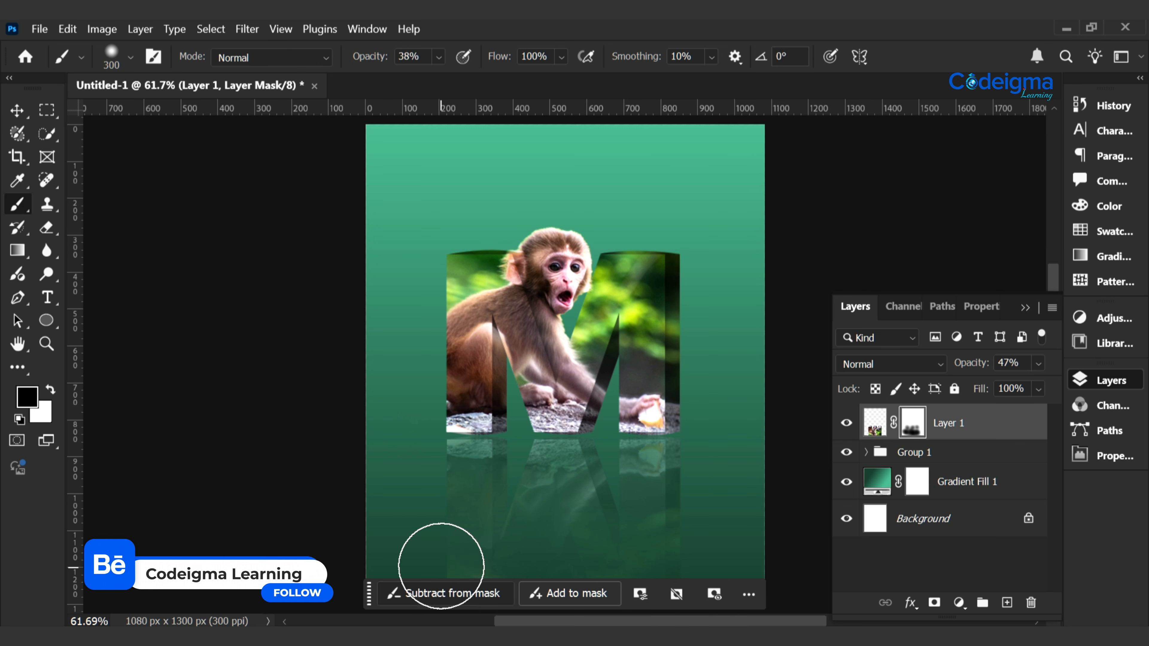
Step: Nudge the reflection on Layer 1 slightly upward so it meets the base of the letter M, and deselect the layer
click(953, 426)
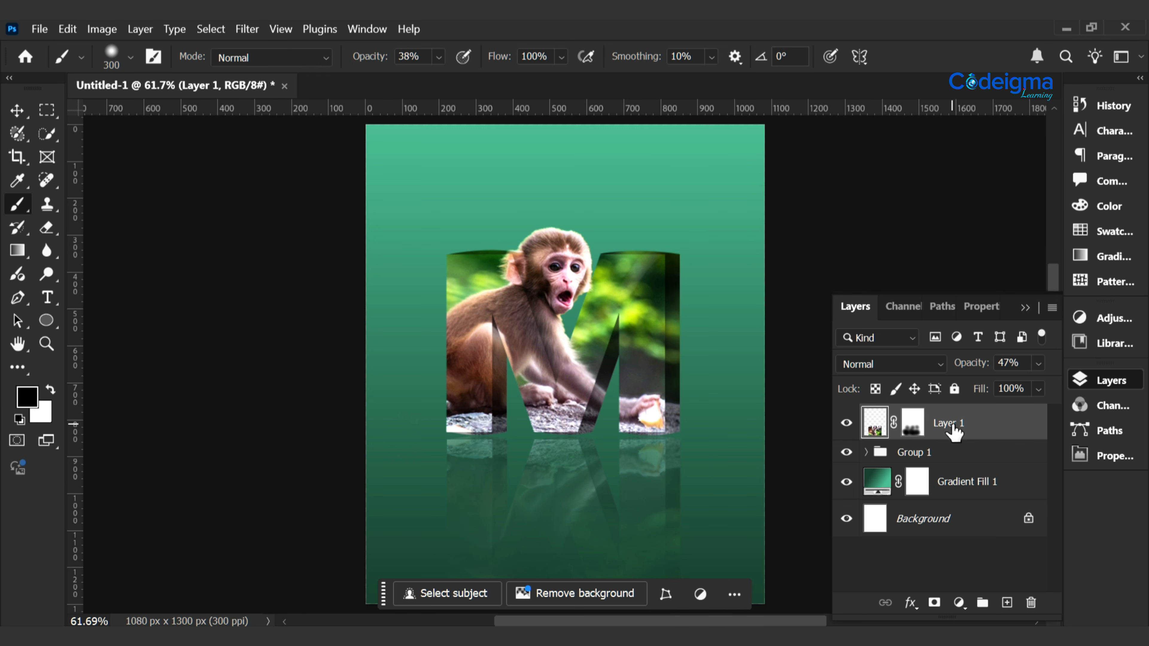
key(ctrl+t)
key(Up)
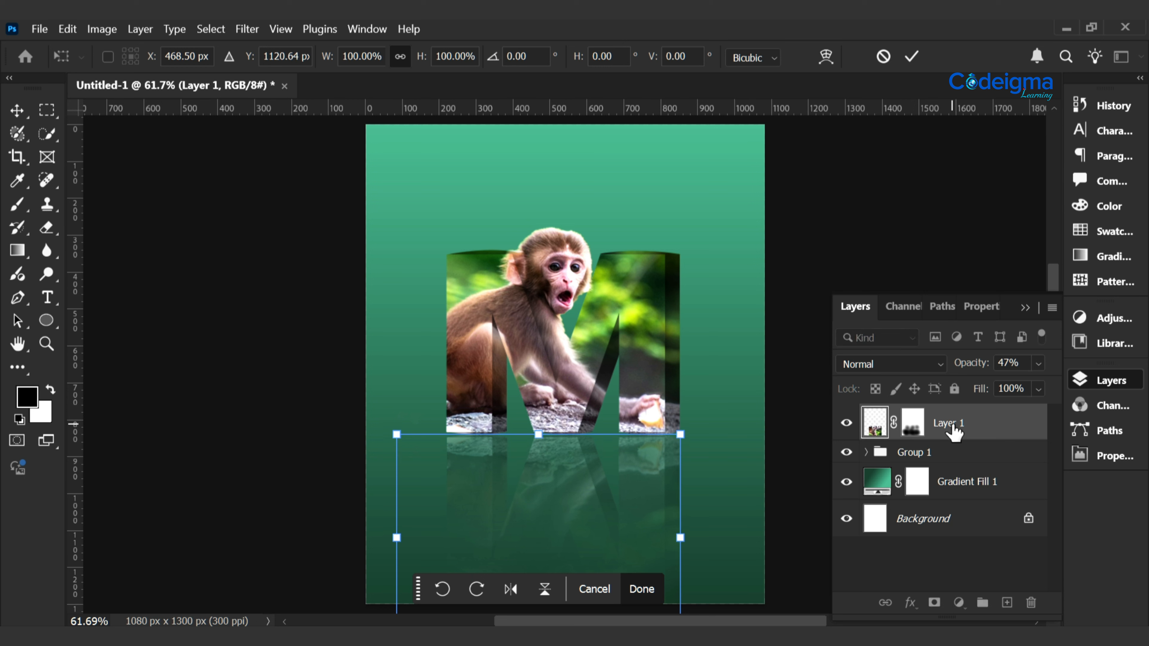
key(Up)
click(910, 58)
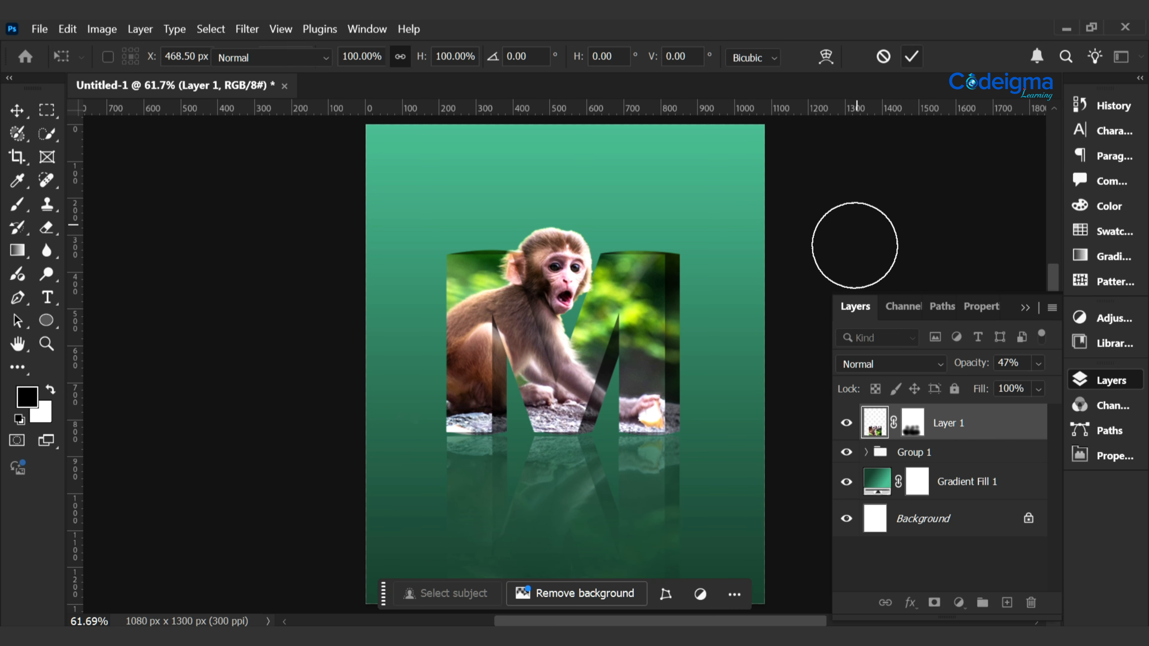
click(17, 110)
click(268, 512)
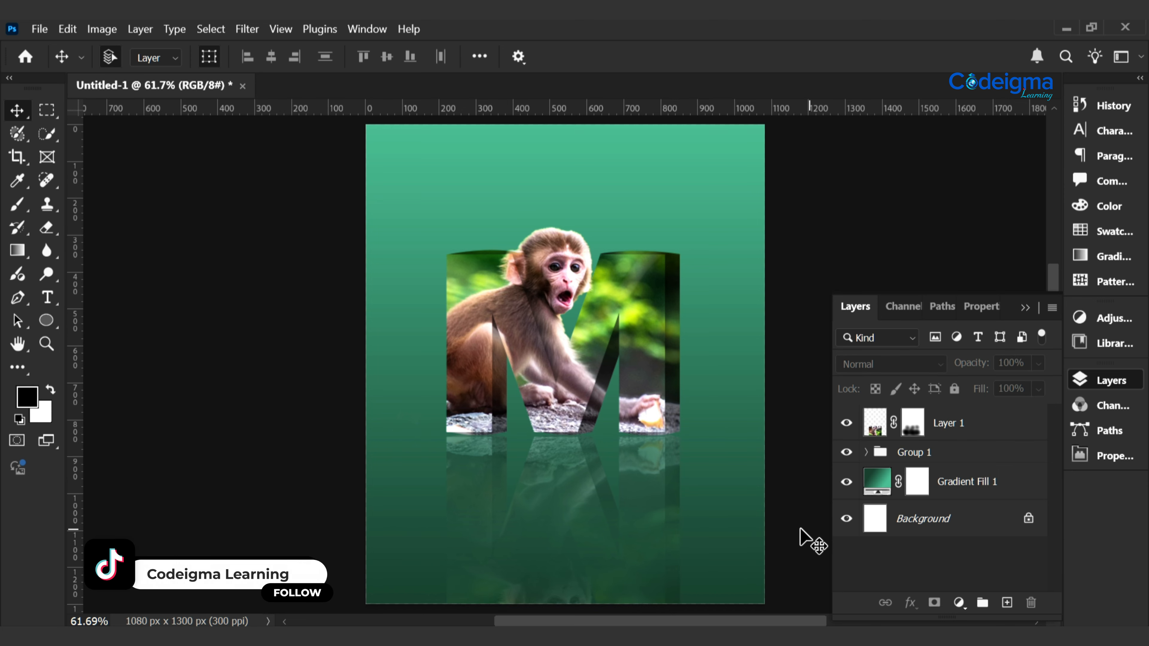
Step: Paint black on Layer 1's mask along the canvas's lower edge to fade out the end of the reflection
key(ctrl+minus)
click(943, 432)
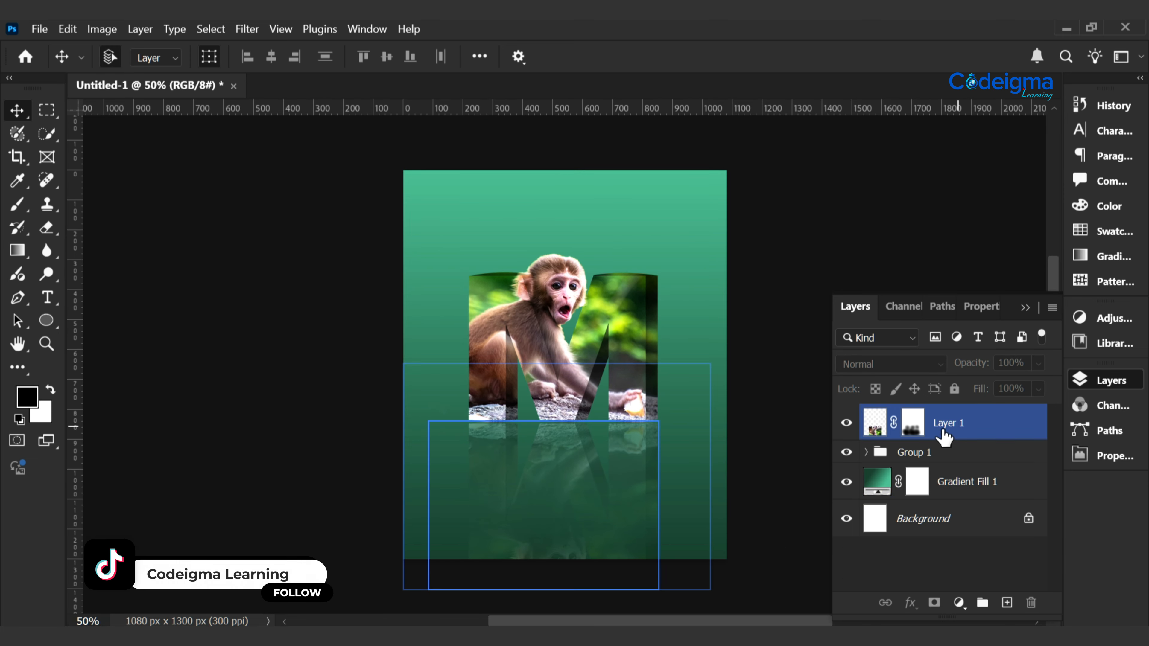
click(913, 423)
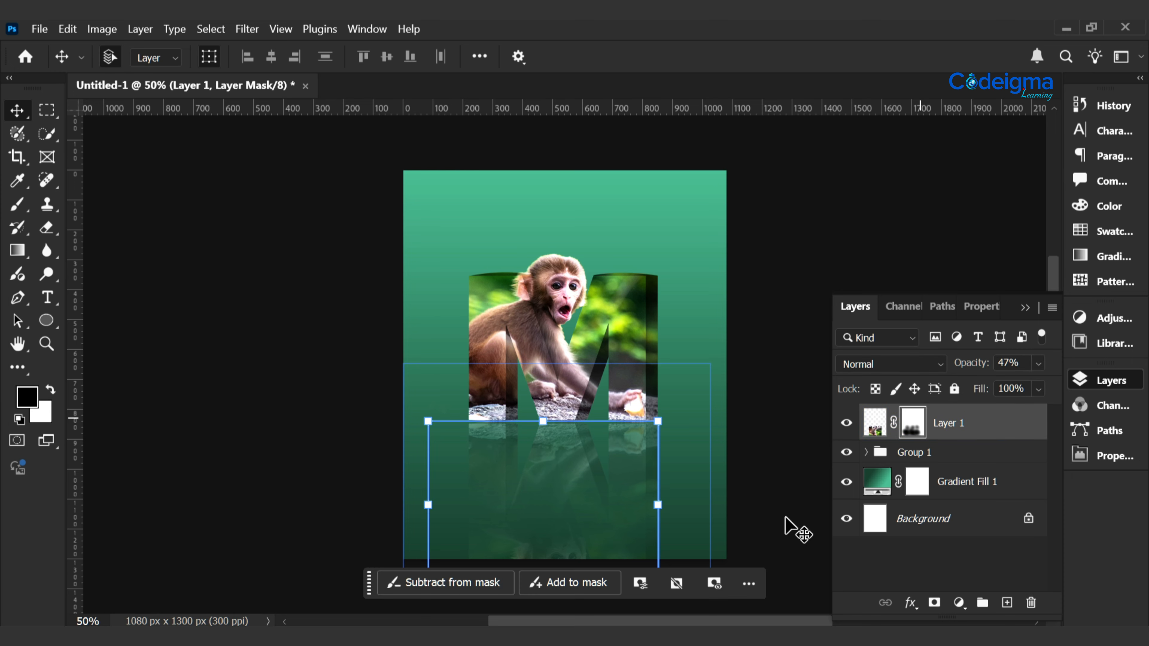
key(b)
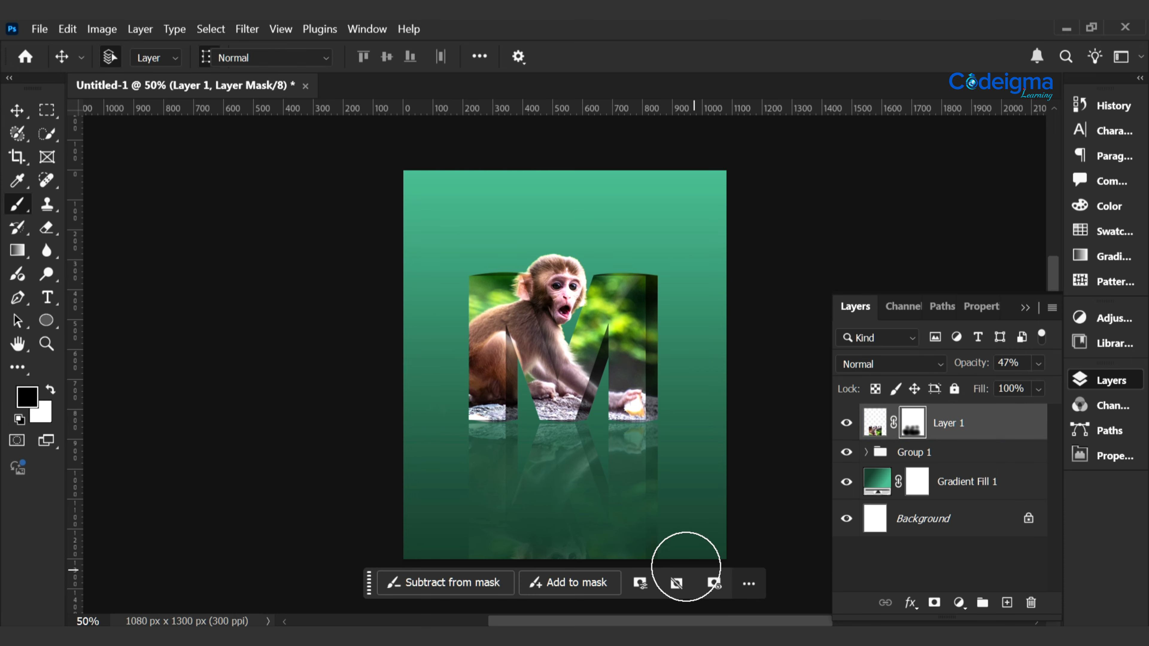
mouse_move(644, 562)
mouse_down()
mouse_move(586, 572)
mouse_move(638, 562)
mouse_move(609, 552)
mouse_move(652, 571)
mouse_move(558, 567)
mouse_move(665, 565)
mouse_move(501, 559)
mouse_move(655, 575)
mouse_move(505, 567)
mouse_move(644, 580)
mouse_move(520, 561)
mouse_up()
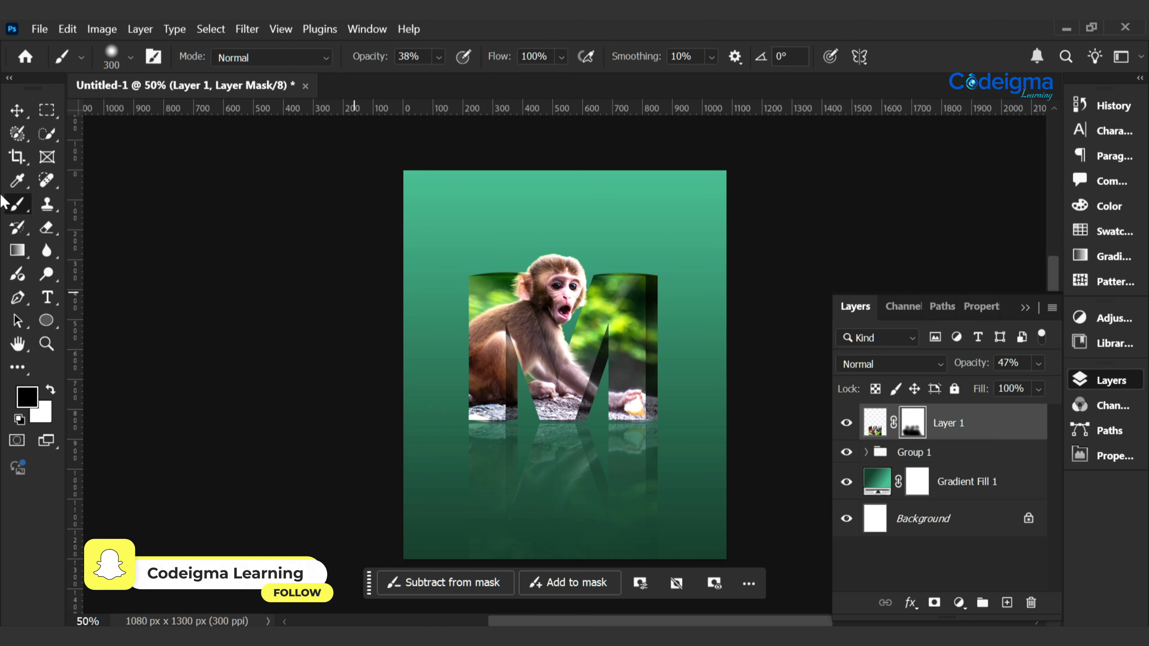
click(17, 113)
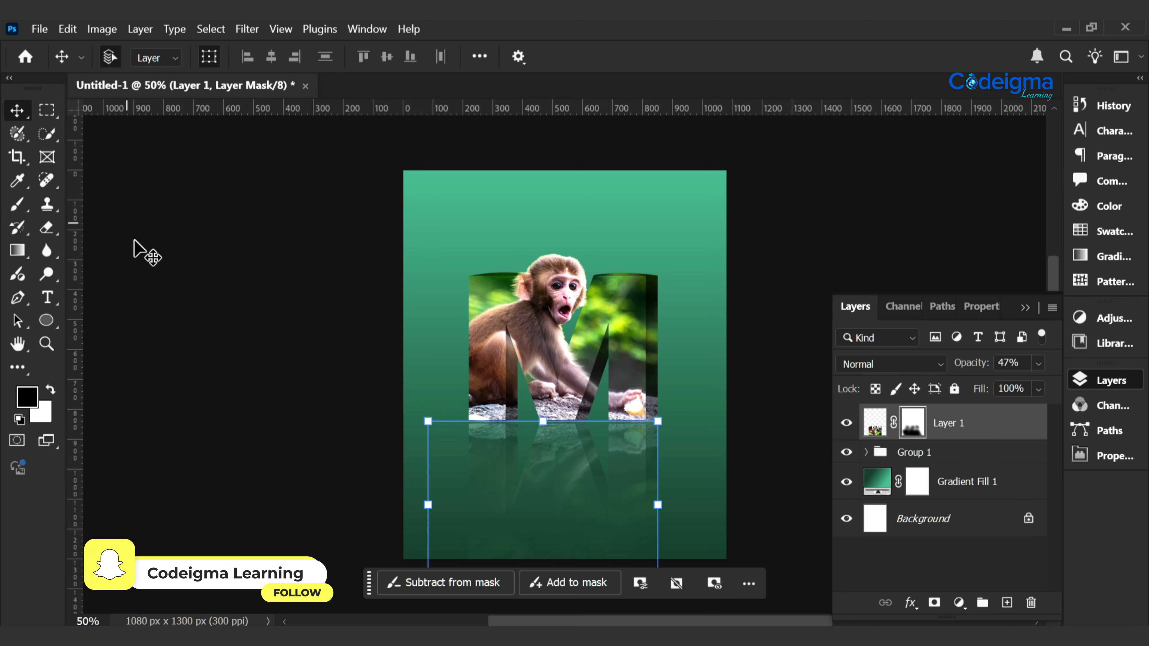
click(141, 249)
Step: Change the gradient fill's color stop at location 0 to very dark green #0d1f18 and apply the gradient
double_click(882, 484)
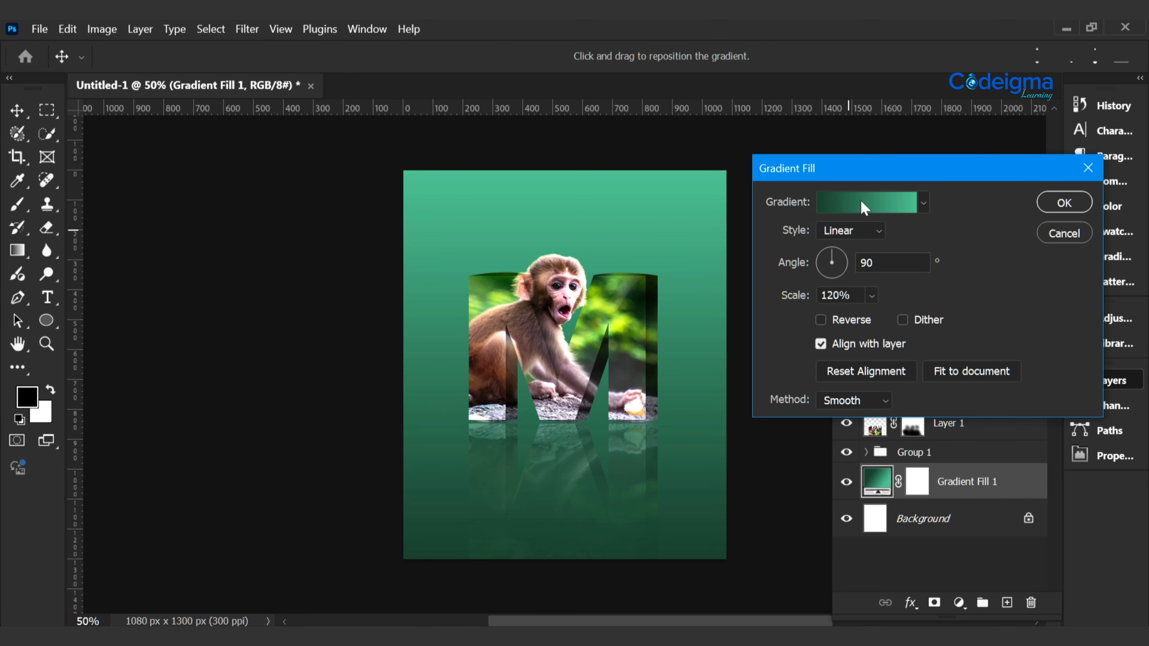
click(864, 208)
click(821, 535)
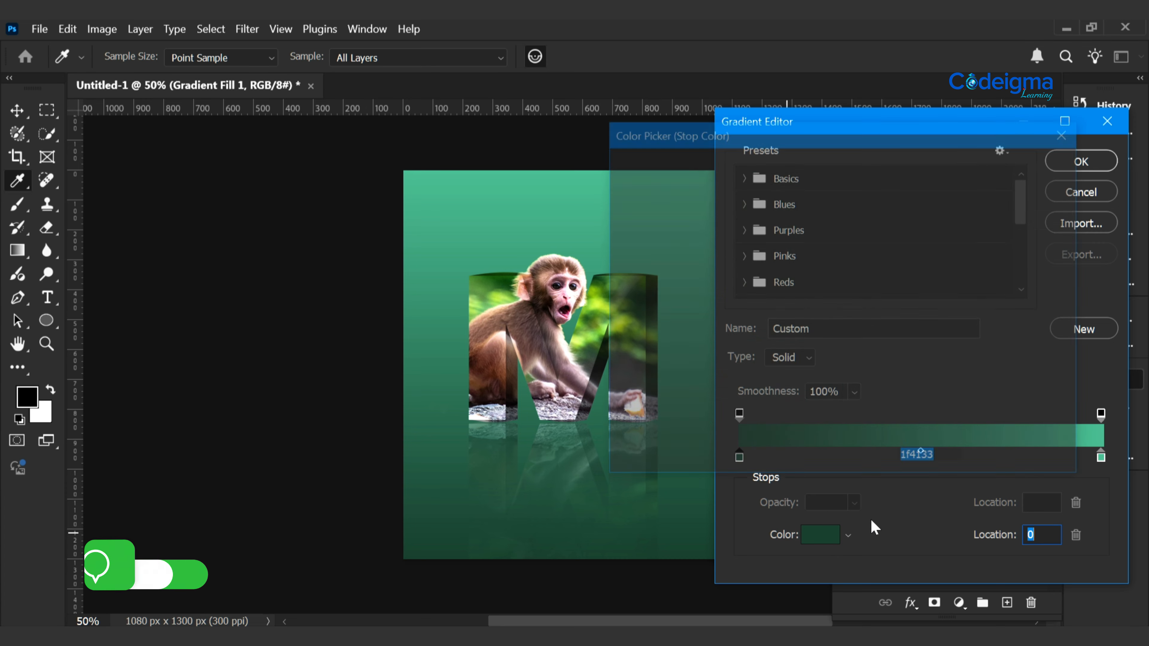
click(737, 368)
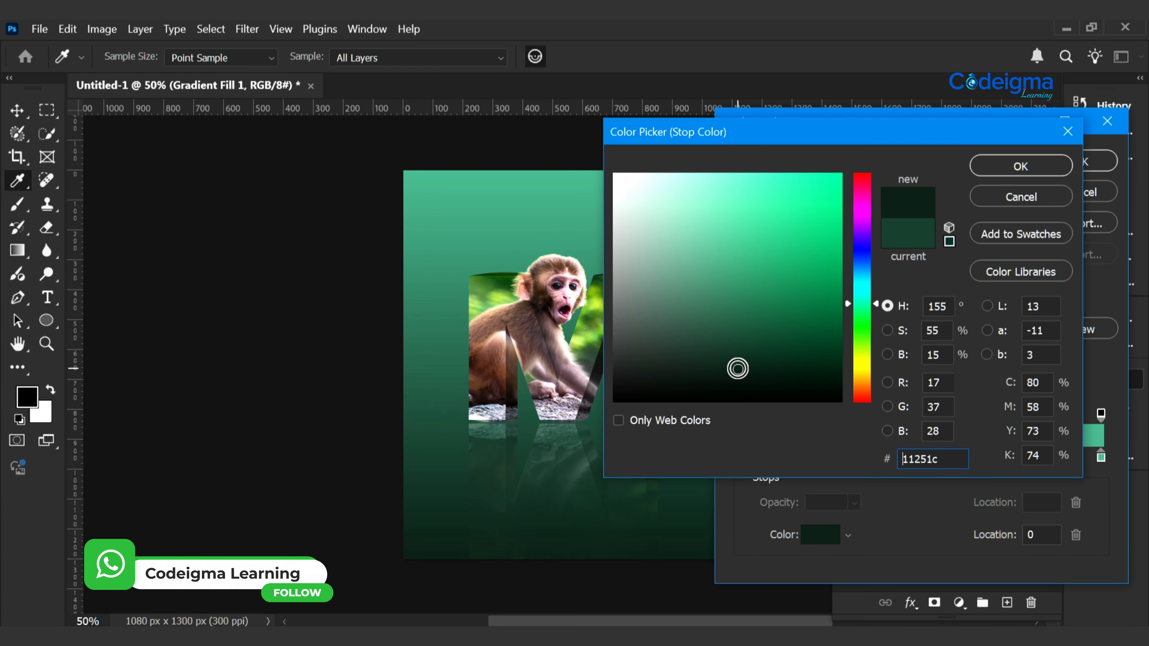
click(744, 374)
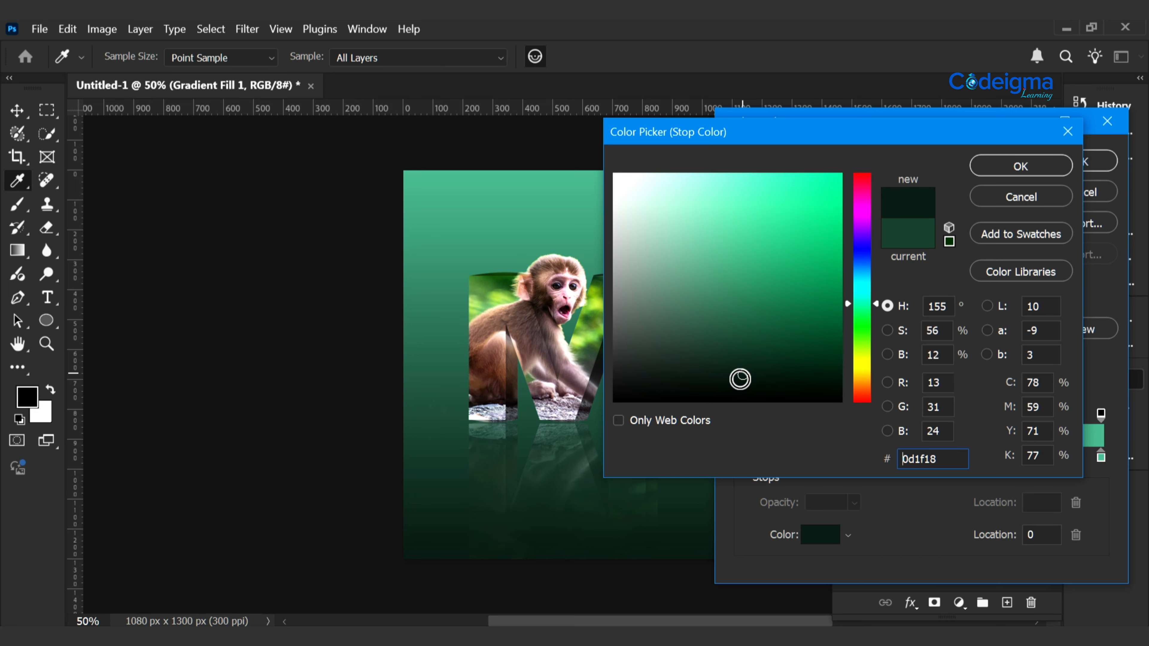
click(1020, 167)
click(1085, 162)
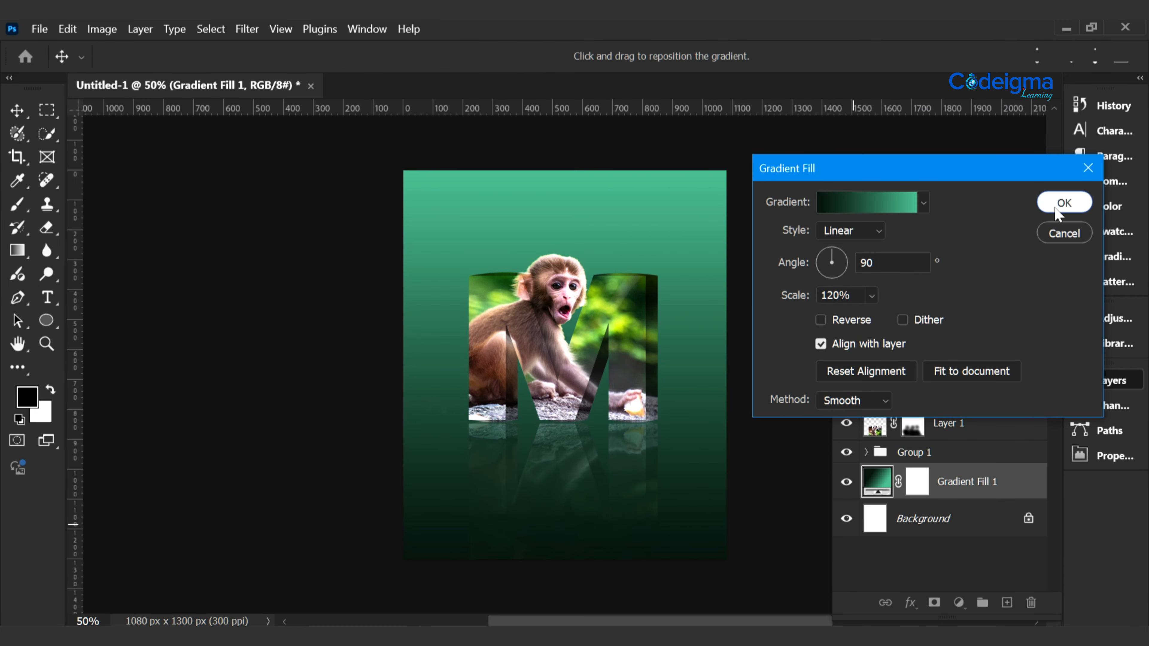
click(1064, 203)
click(912, 423)
key(b)
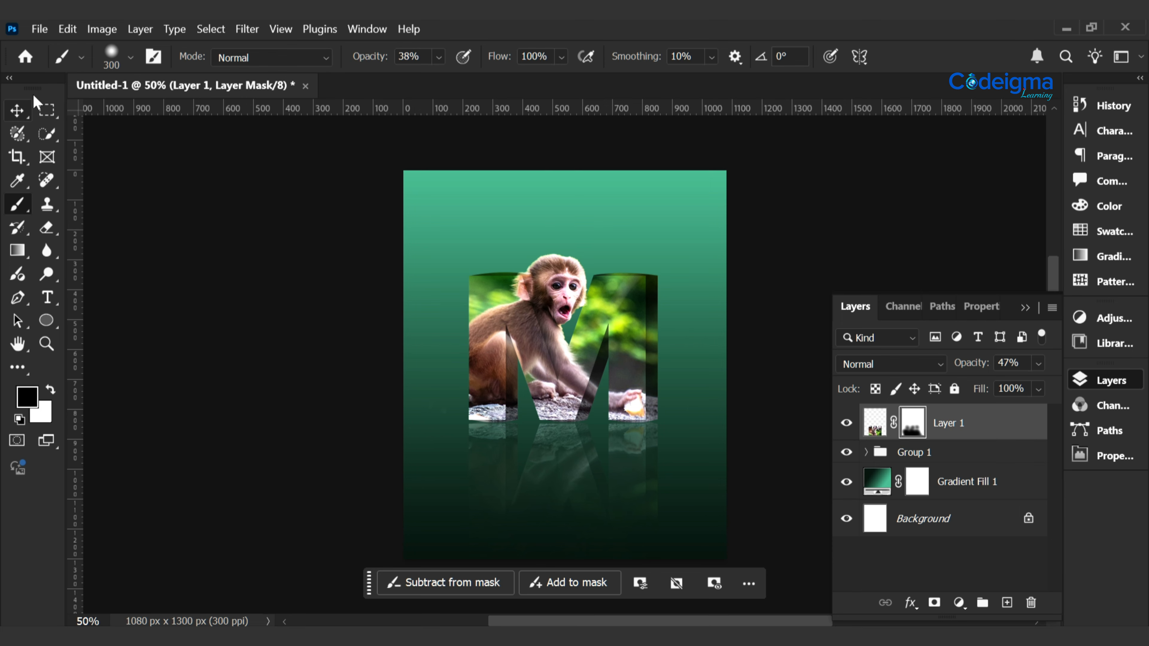
click(16, 112)
click(110, 230)
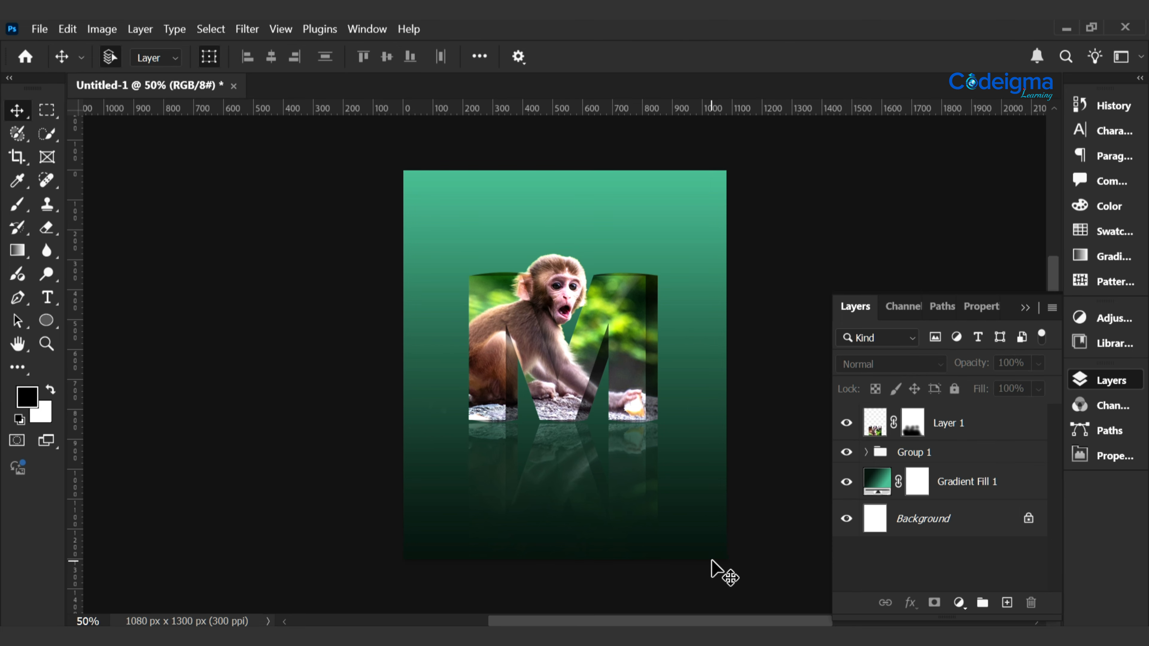
key(ctrl+plus)
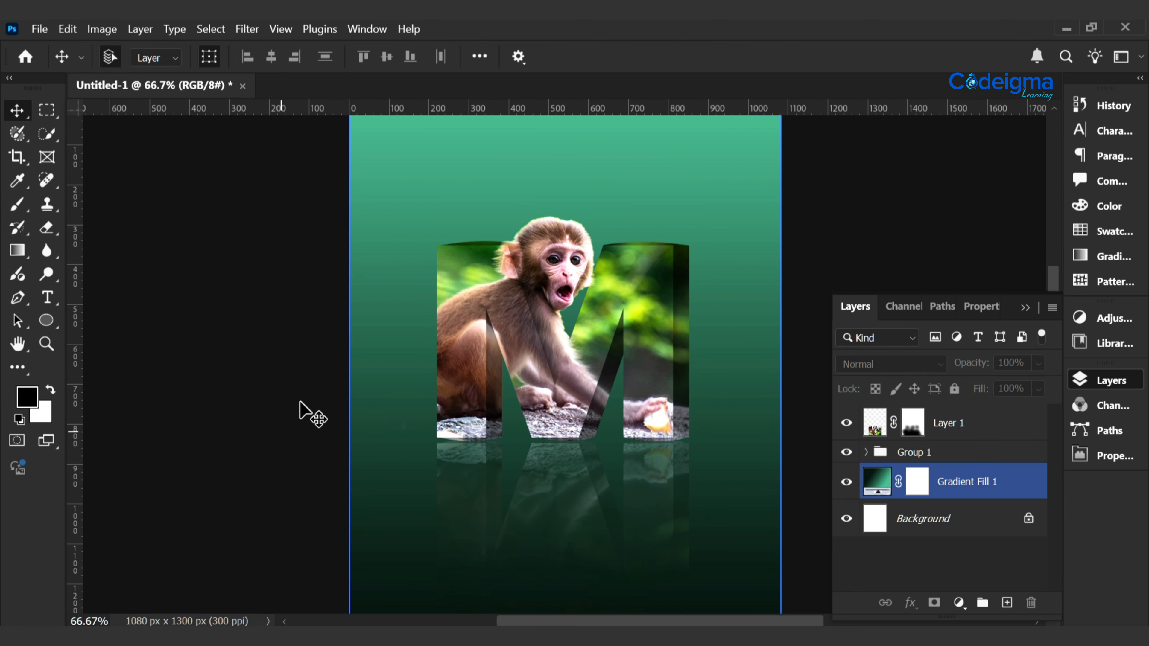
key(space)
drag(277, 416, 225, 404)
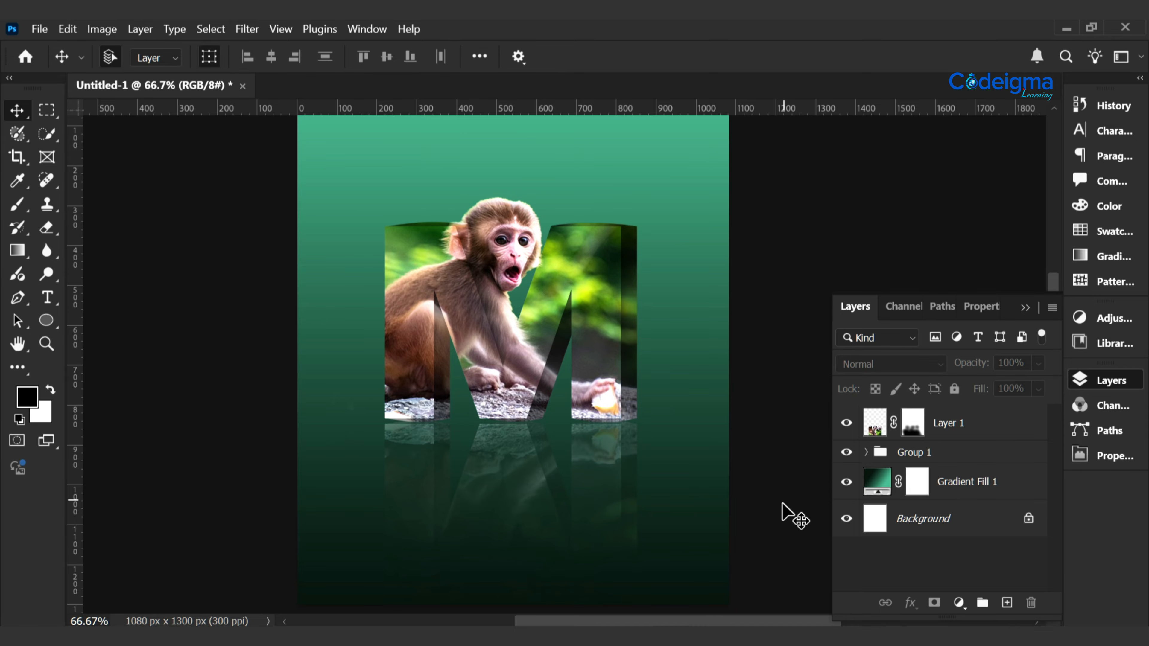